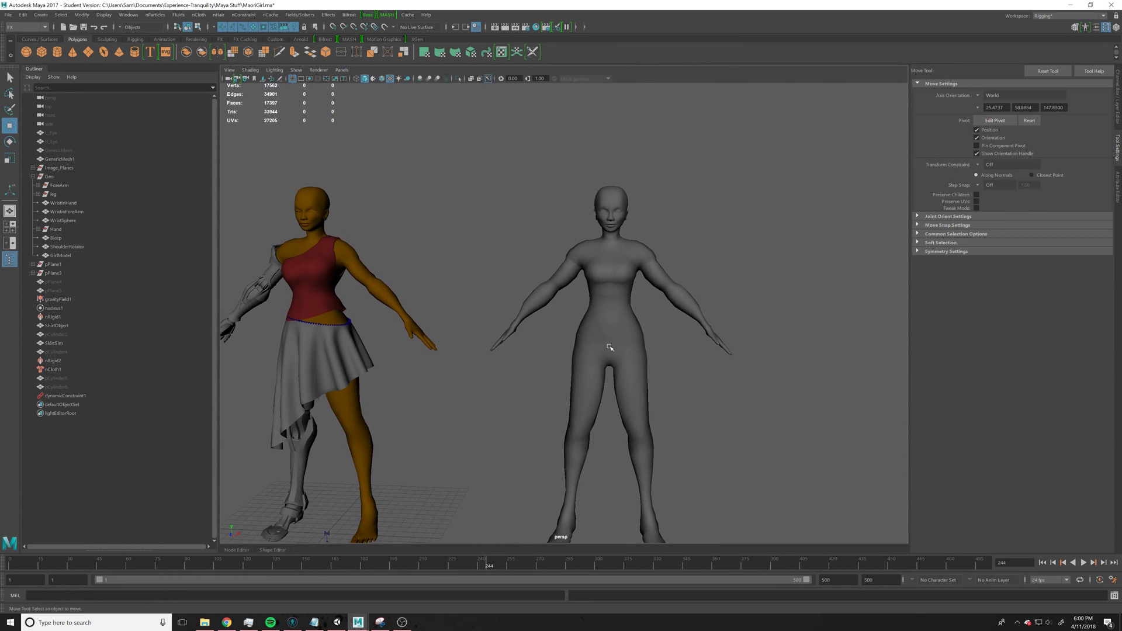
Examine the clothed character and the plain grey body mesh from several angles.
{"action": "middle_click_drag", "start_coordinate": [479, 337], "coordinate": [544, 326], "text": "alt"}
{"action": "left_click_drag", "start_coordinate": [543, 325], "coordinate": [551, 323], "text": "alt"}
{"action": "middle_click_drag", "start_coordinate": [534, 328], "coordinate": [554, 328], "text": "alt"}
{"action": "left_click_drag", "start_coordinate": [554, 327], "coordinate": [572, 341], "text": "alt"}
{"action": "mouse_move", "coordinate": [570, 357]}
{"action": "middle_mouse_down", "text": "alt"}
{"action": "mouse_move", "coordinate": [591, 360]}
{"action": "mouse_move", "coordinate": [562, 357]}
{"action": "middle_mouse_up", "text": "alt"}
{"action": "left_click", "coordinate": [440, 351]}
{"action": "left_click", "coordinate": [544, 368]}
{"action": "left_click_drag", "start_coordinate": [543, 368], "coordinate": [653, 348], "text": "alt"}
{"action": "left_click", "coordinate": [564, 353]}
{"action": "left_click_drag", "start_coordinate": [564, 353], "coordinate": [716, 283], "text": "alt"}
{"action": "left_click", "coordinate": [716, 283]}
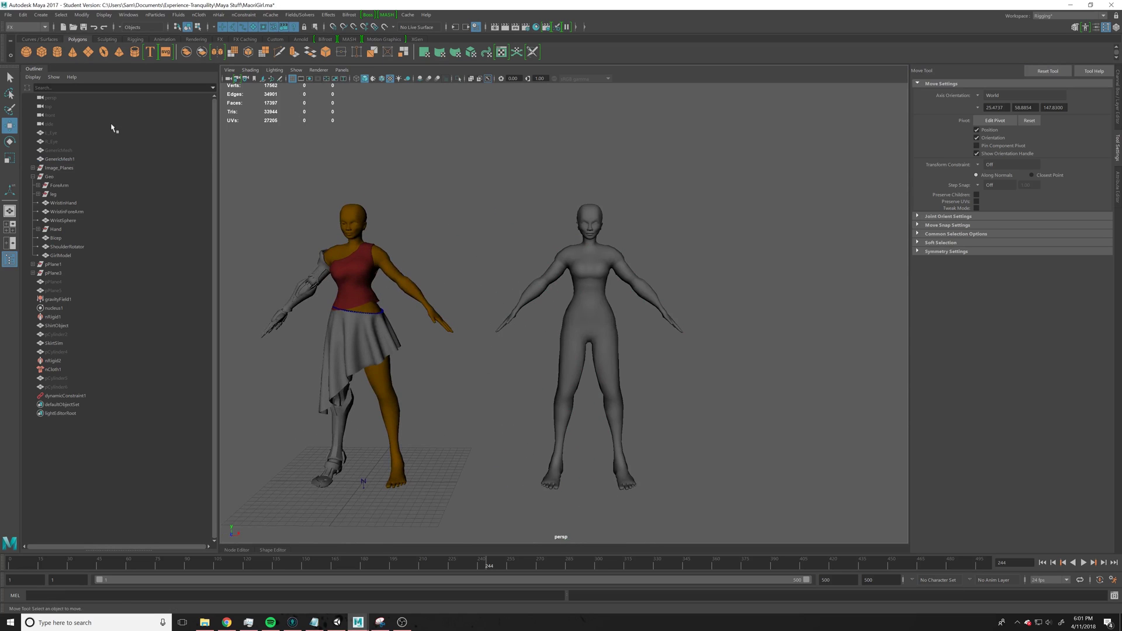
Create a polygon plane, scale it up to about 30, and place it behind the grey body near shoulder height.
{"action": "left_click", "coordinate": [87, 55]}
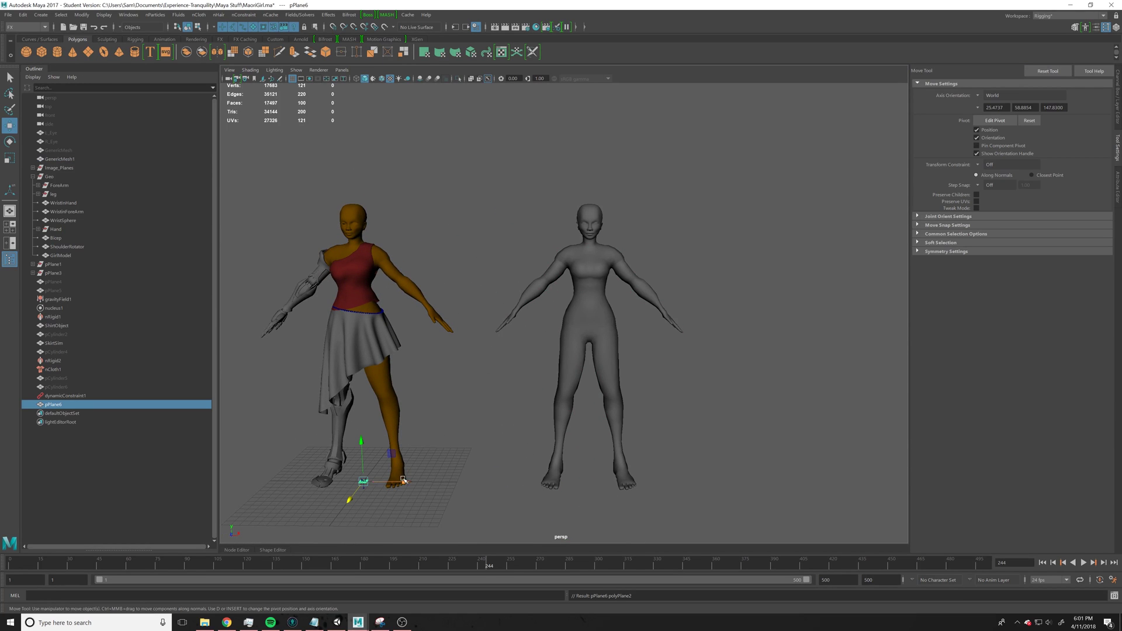
{"action": "left_click_drag", "start_coordinate": [641, 459], "coordinate": [614, 405], "text": "alt"}
{"action": "key", "text": "r"}
{"action": "key", "text": "w"}
{"action": "left_click_drag", "start_coordinate": [645, 358], "coordinate": [639, 200]}
{"action": "left_click_drag", "start_coordinate": [627, 246], "coordinate": [543, 342]}
Set the new plane's width and height subdivisions to 1.
{"action": "left_click", "coordinate": [1118, 105]}
{"action": "left_click", "coordinate": [936, 187]}
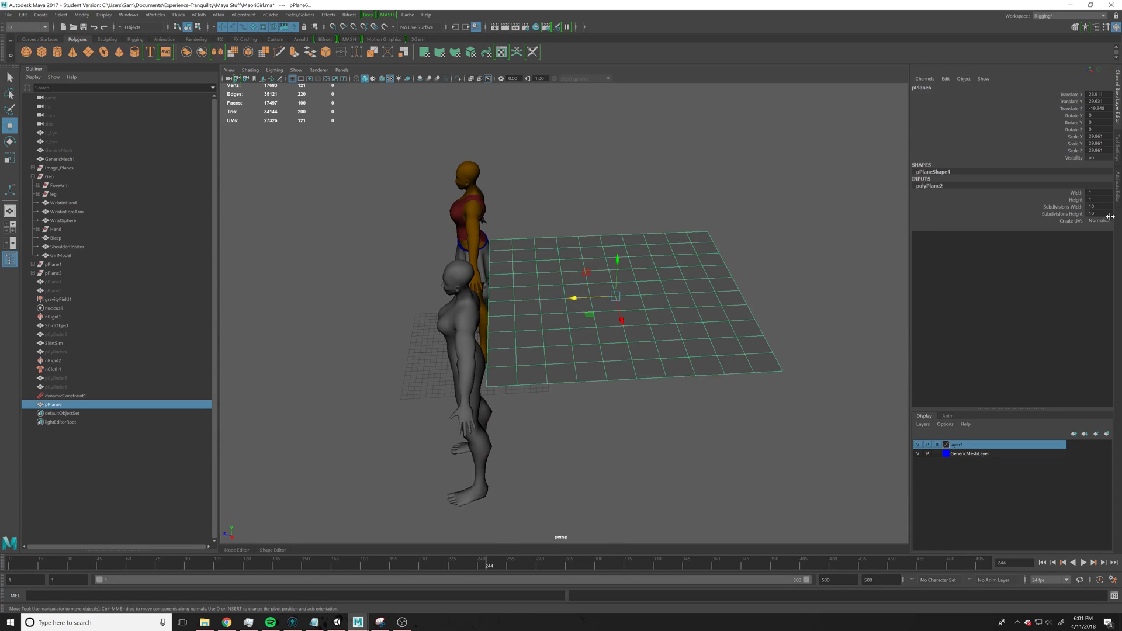
{"action": "type", "text": "5"}
{"action": "key", "text": "Tab"}
{"action": "type", "text": "5"}
{"action": "middle_click_drag", "start_coordinate": [1091, 207], "coordinate": [1085, 207]}
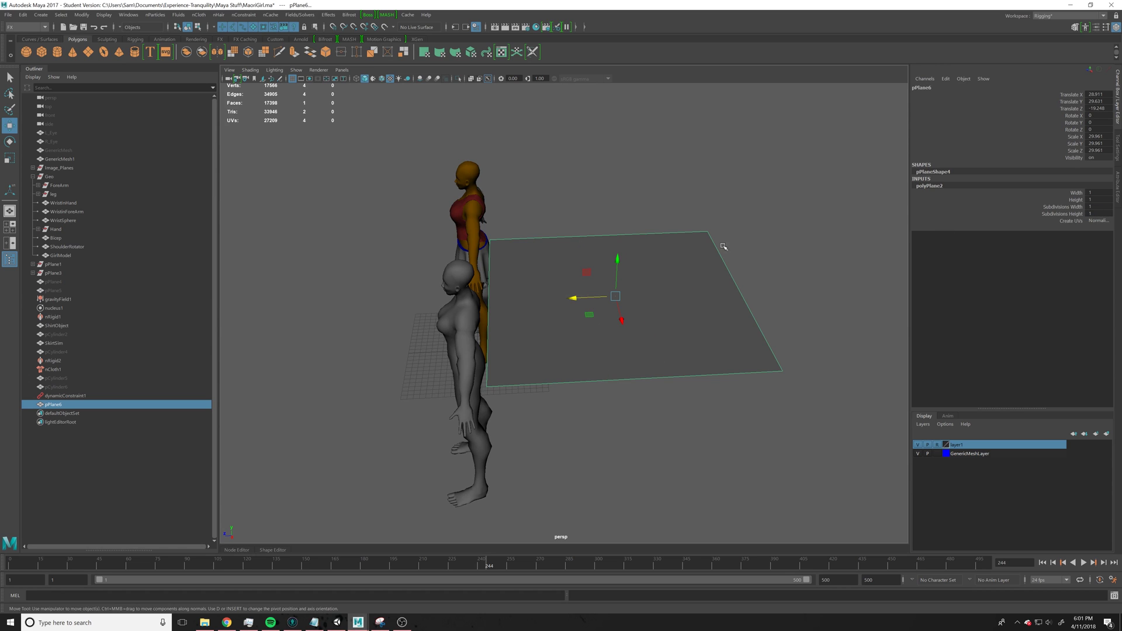
Narrow the plane's edge nearest the grey body so that the plane tapers toward the neck and shoulders.
{"action": "left_click_drag", "start_coordinate": [633, 228], "coordinate": [521, 226], "text": "alt"}
{"action": "key", "text": "F10"}
{"action": "left_click", "coordinate": [612, 349]}
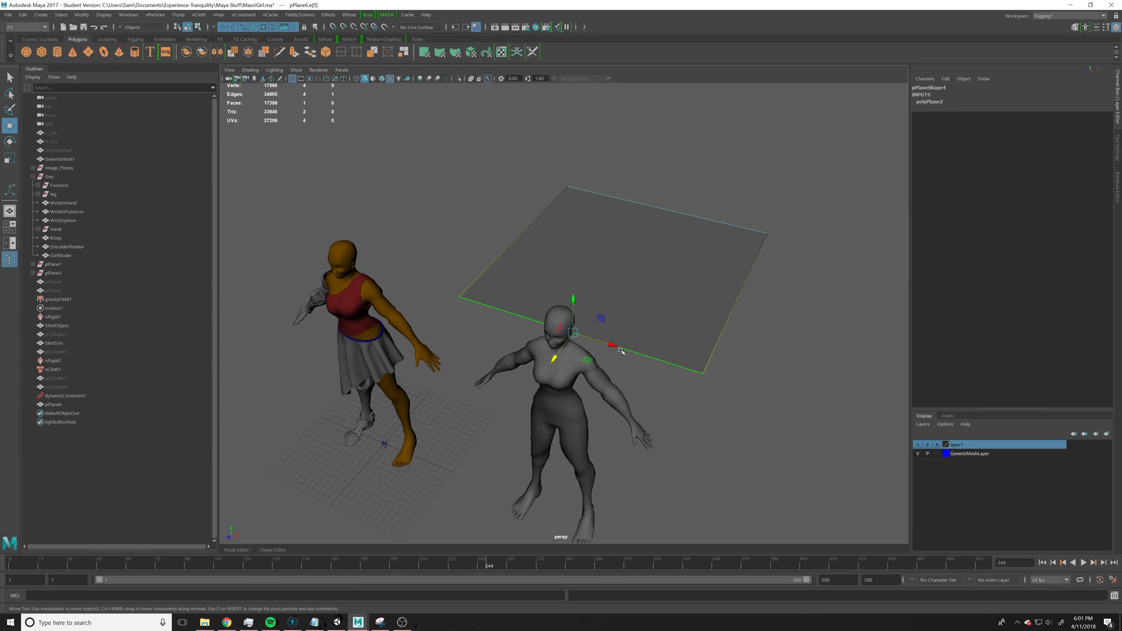
{"action": "left_click_drag", "start_coordinate": [575, 334], "coordinate": [465, 345]}
{"action": "key", "text": "w"}
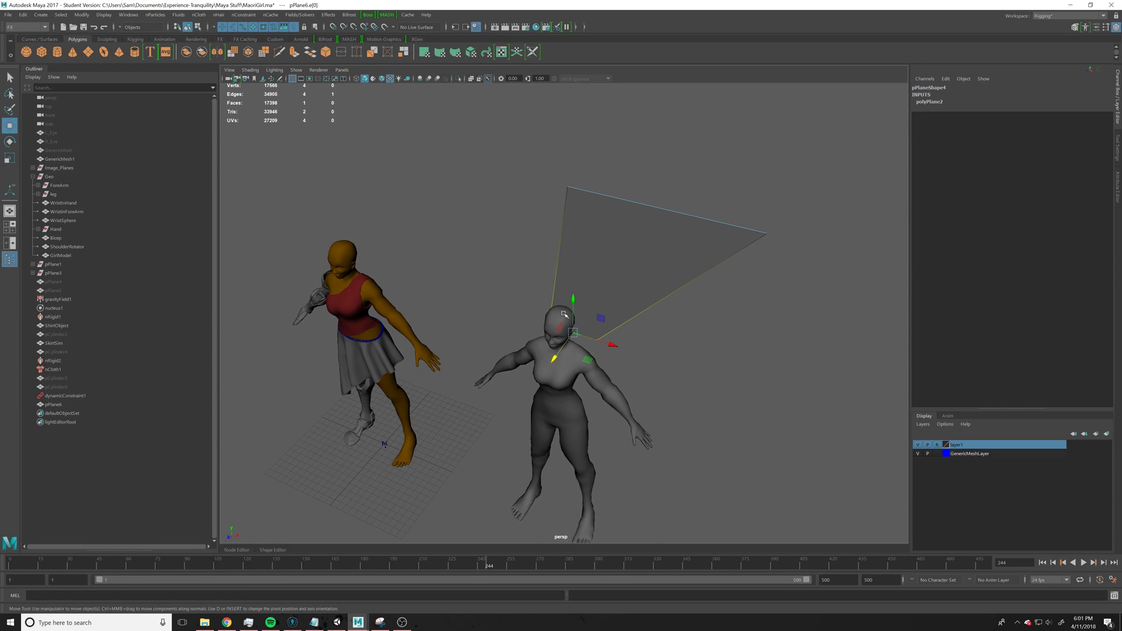
{"action": "mouse_move", "coordinate": [562, 345]}
{"action": "left_mouse_down"}
{"action": "mouse_move", "coordinate": [546, 371]}
{"action": "mouse_move", "coordinate": [567, 349]}
{"action": "left_mouse_up"}
Select the plane's far edge and examine the tapered shape behind the body from several angles.
{"action": "left_click", "coordinate": [731, 311]}
{"action": "left_click_drag", "start_coordinate": [728, 316], "coordinate": [499, 318], "text": "alt"}
{"action": "right_click_drag", "start_coordinate": [499, 318], "coordinate": [647, 318], "text": "alt"}
{"action": "middle_click_drag", "start_coordinate": [503, 310], "coordinate": [581, 310], "text": "alt"}
{"action": "left_click_drag", "start_coordinate": [657, 275], "coordinate": [664, 315], "text": "alt"}
{"action": "middle_click_drag", "start_coordinate": [675, 316], "coordinate": [659, 325], "text": "alt"}
{"action": "left_click_drag", "start_coordinate": [660, 326], "coordinate": [689, 321], "text": "alt"}
{"action": "right_click_drag", "start_coordinate": [689, 321], "coordinate": [397, 274], "text": "alt"}
{"action": "left_click_drag", "start_coordinate": [396, 274], "coordinate": [676, 312], "text": "alt"}
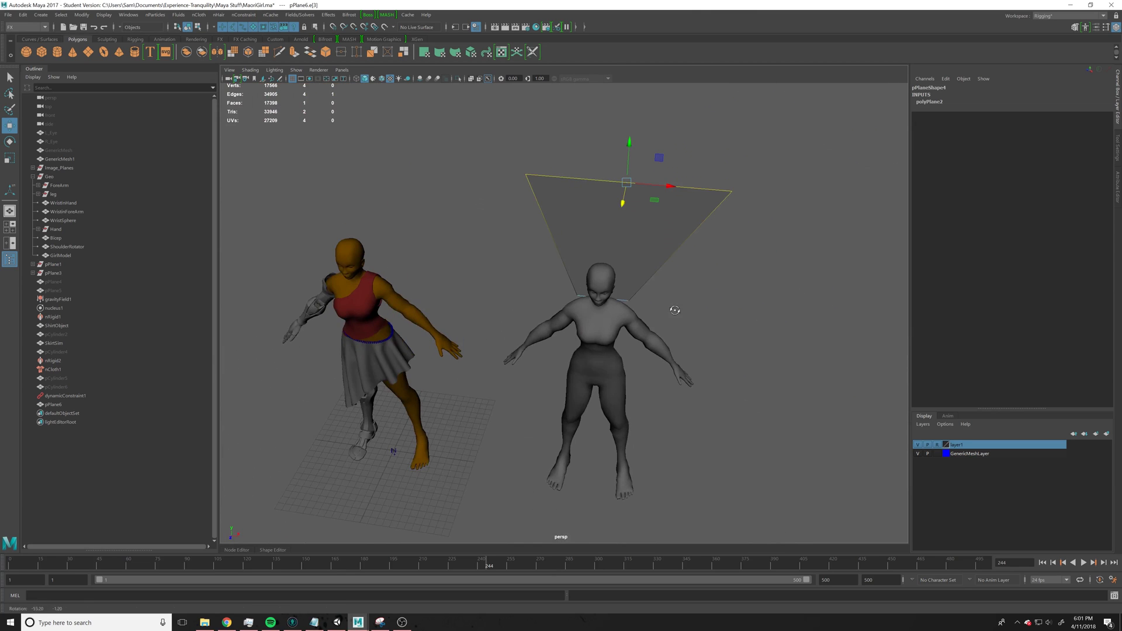
{"action": "left_click_drag", "start_coordinate": [668, 232], "coordinate": [783, 285], "text": "alt"}
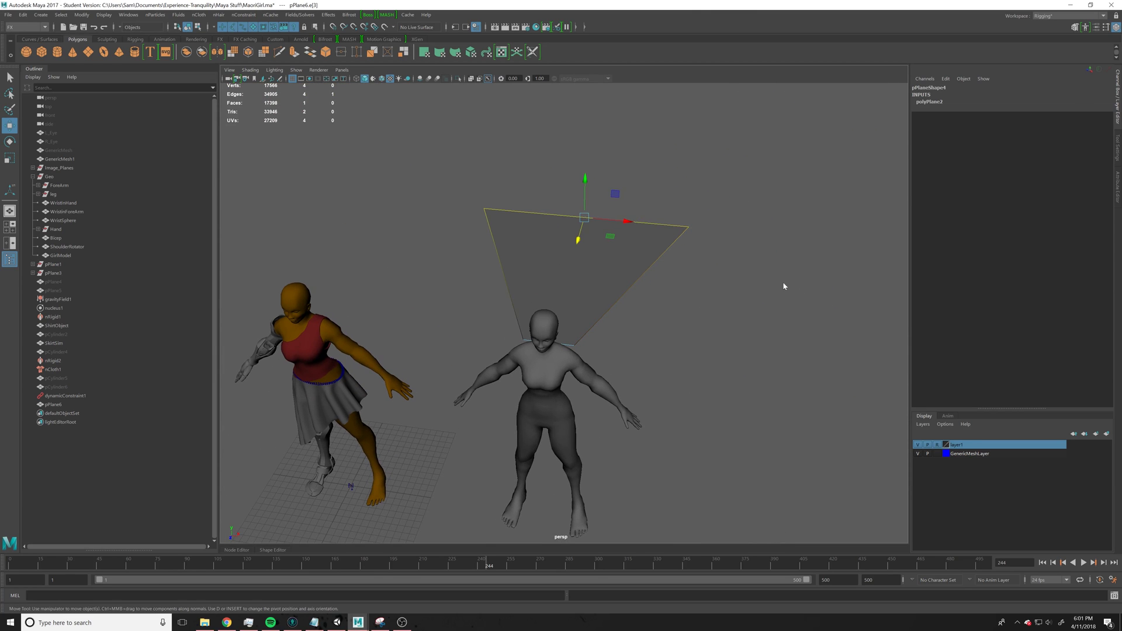
Return to object mode and smooth the tapered plane with 5 divisions.
{"action": "key", "text": "F8"}
{"action": "left_click", "coordinate": [26, 27]}
{"action": "left_click", "coordinate": [23, 35]}
{"action": "left_click", "coordinate": [150, 16]}
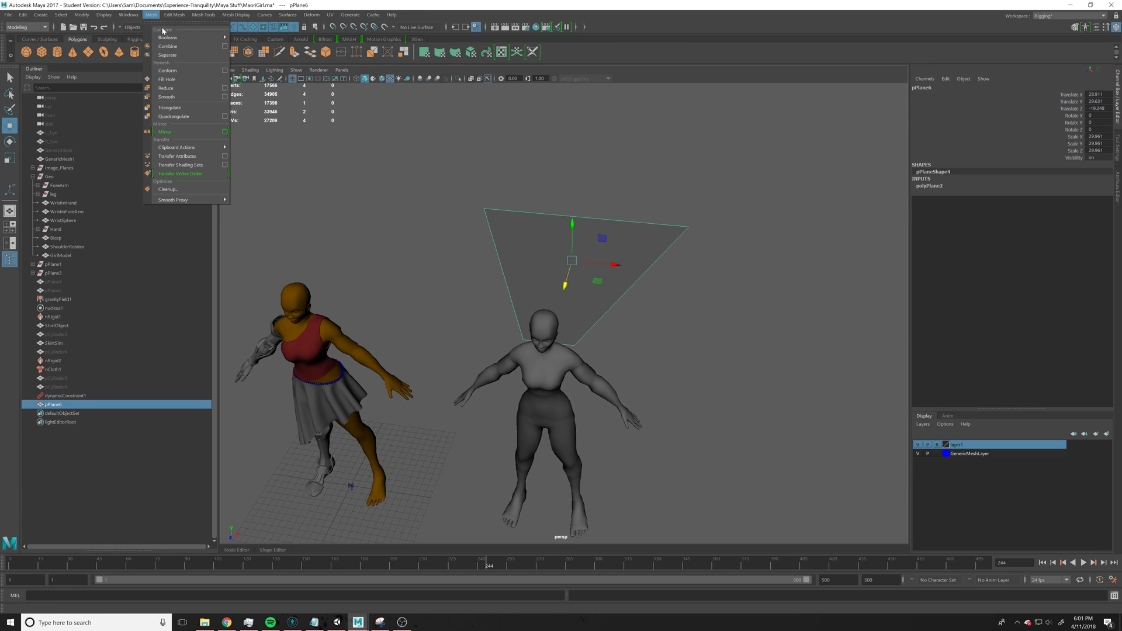
{"action": "left_click", "coordinate": [177, 97]}
{"action": "left_click_drag", "start_coordinate": [643, 266], "coordinate": [666, 271], "text": "alt"}
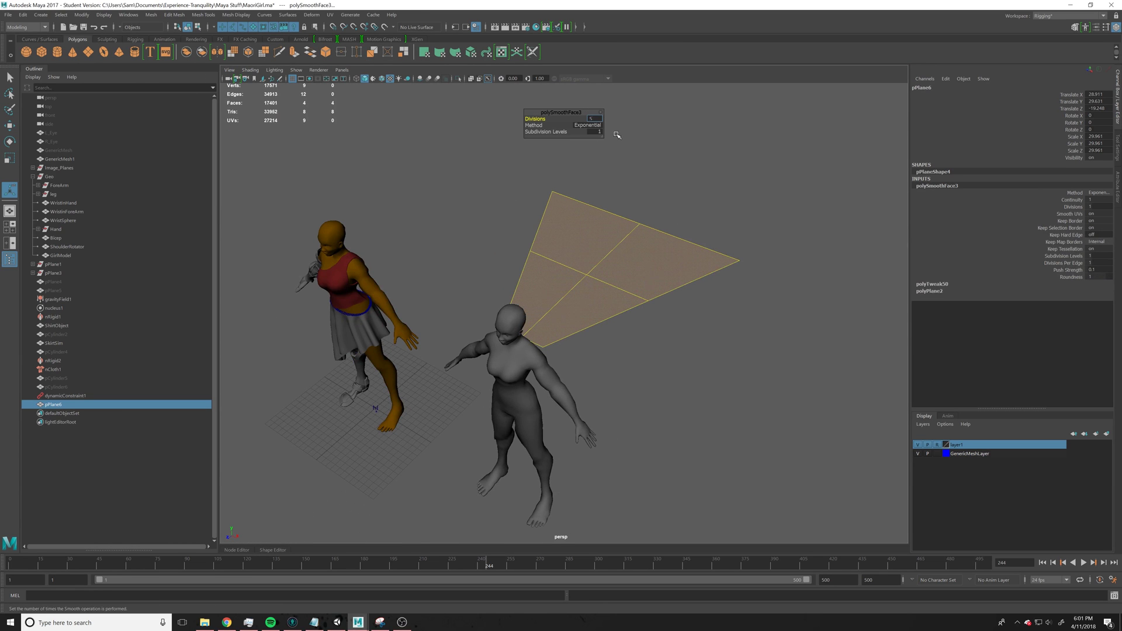
{"action": "key", "text": "Return"}
{"action": "left_click_drag", "start_coordinate": [599, 133], "coordinate": [717, 224], "text": "alt"}
{"action": "left_click", "coordinate": [641, 188]}
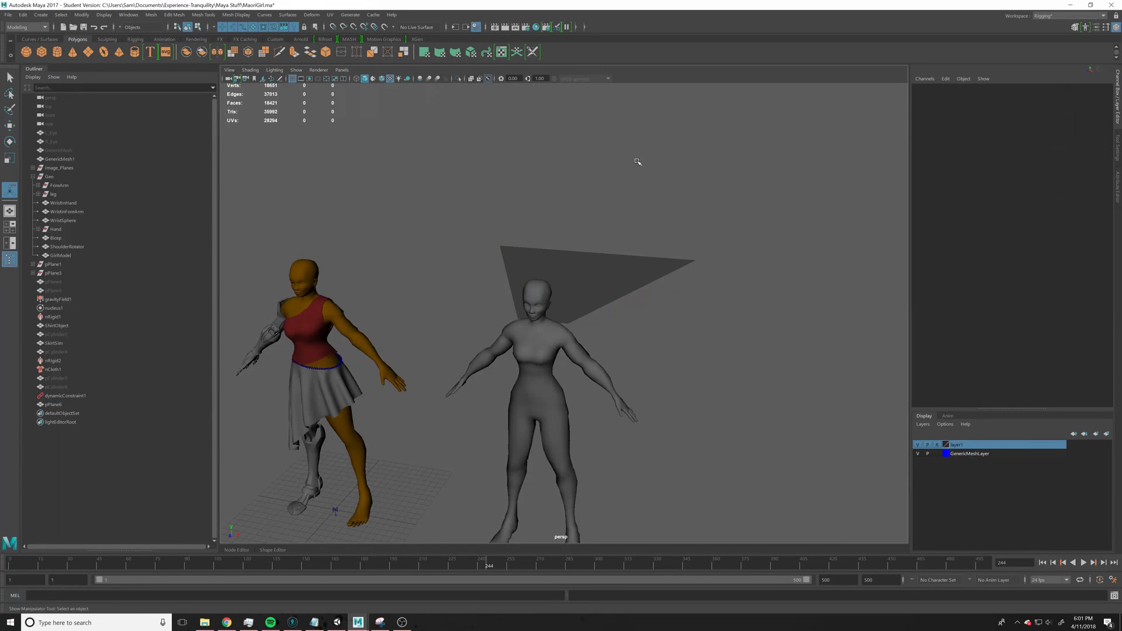
Switch the command set from Modeling to FX.
{"action": "left_click_drag", "start_coordinate": [663, 268], "coordinate": [631, 281], "text": "alt"}
{"action": "left_click", "coordinate": [576, 325]}
{"action": "right_click_drag", "start_coordinate": [576, 325], "coordinate": [795, 312], "text": "alt"}
{"action": "left_click_drag", "start_coordinate": [795, 312], "coordinate": [699, 278], "text": "alt"}
{"action": "left_click", "coordinate": [39, 27]}
{"action": "left_click", "coordinate": [21, 65]}
{"action": "left_click", "coordinate": [699, 278]}
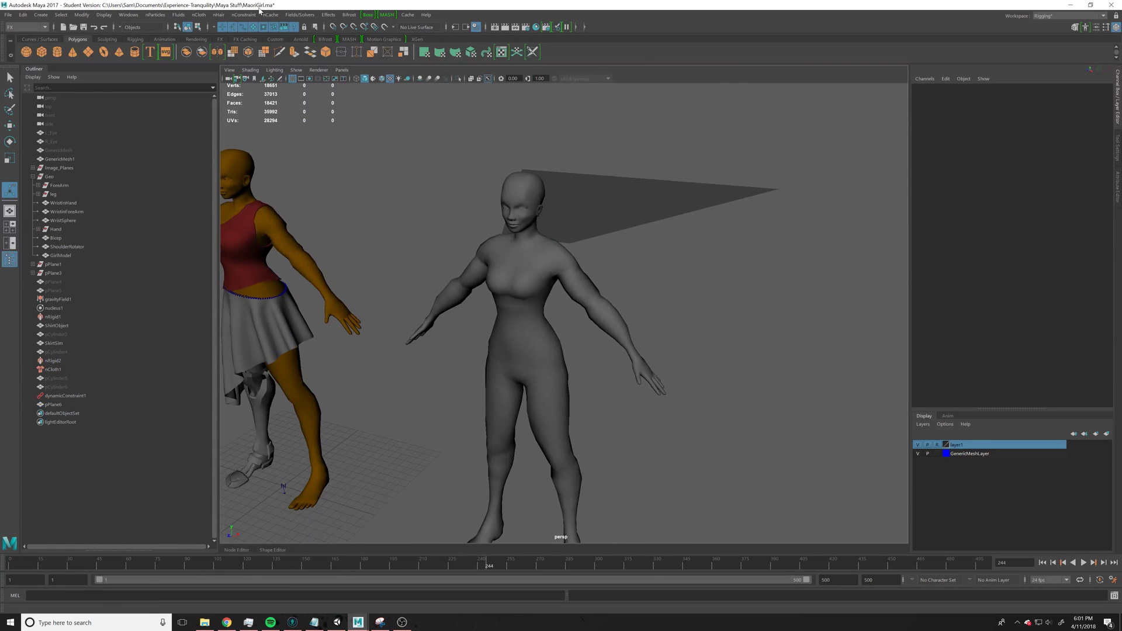
{"action": "left_click", "coordinate": [297, 14]}
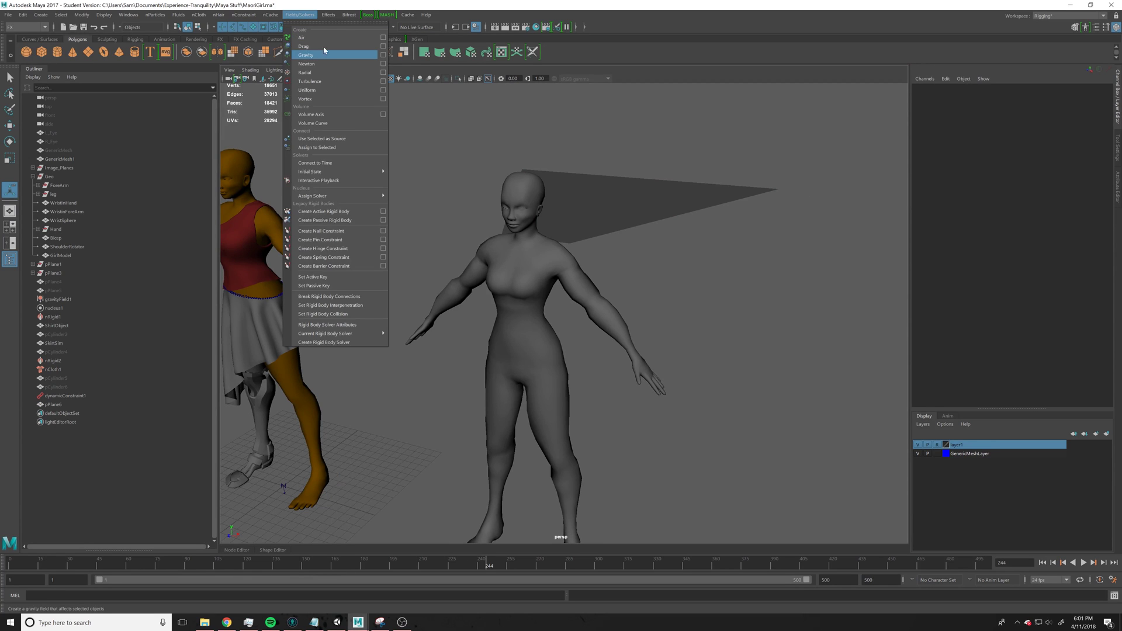
{"action": "left_click", "coordinate": [329, 15]}
{"action": "left_click_drag", "start_coordinate": [779, 294], "coordinate": [560, 298], "text": "alt"}
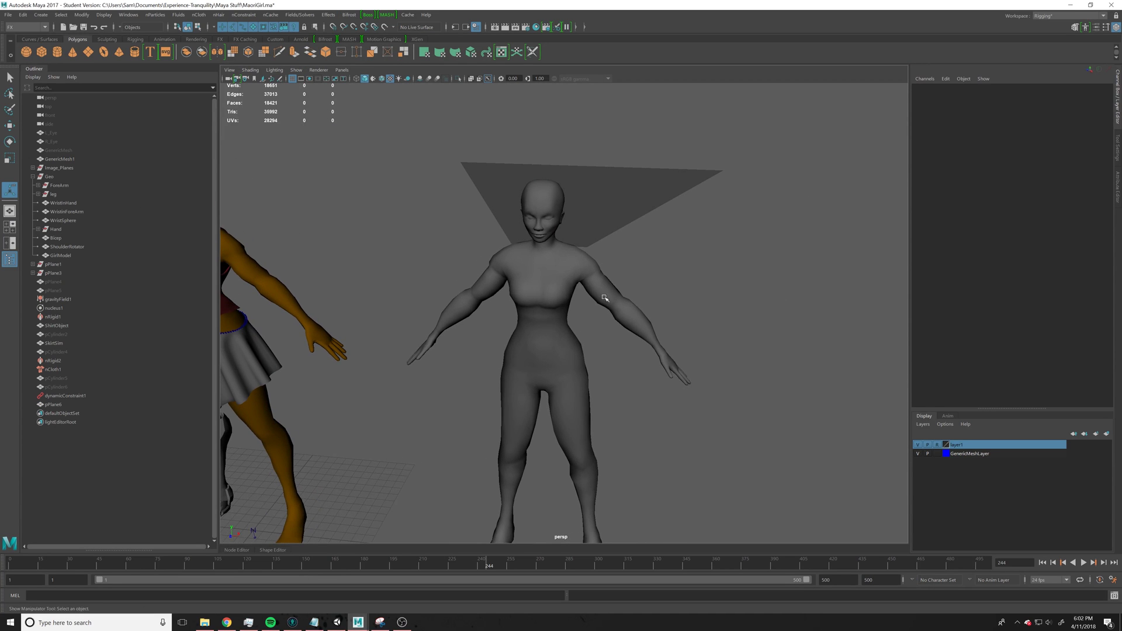
Make the grey body mesh a passive collider and look over its collision attributes.
{"action": "left_click", "coordinate": [581, 274]}
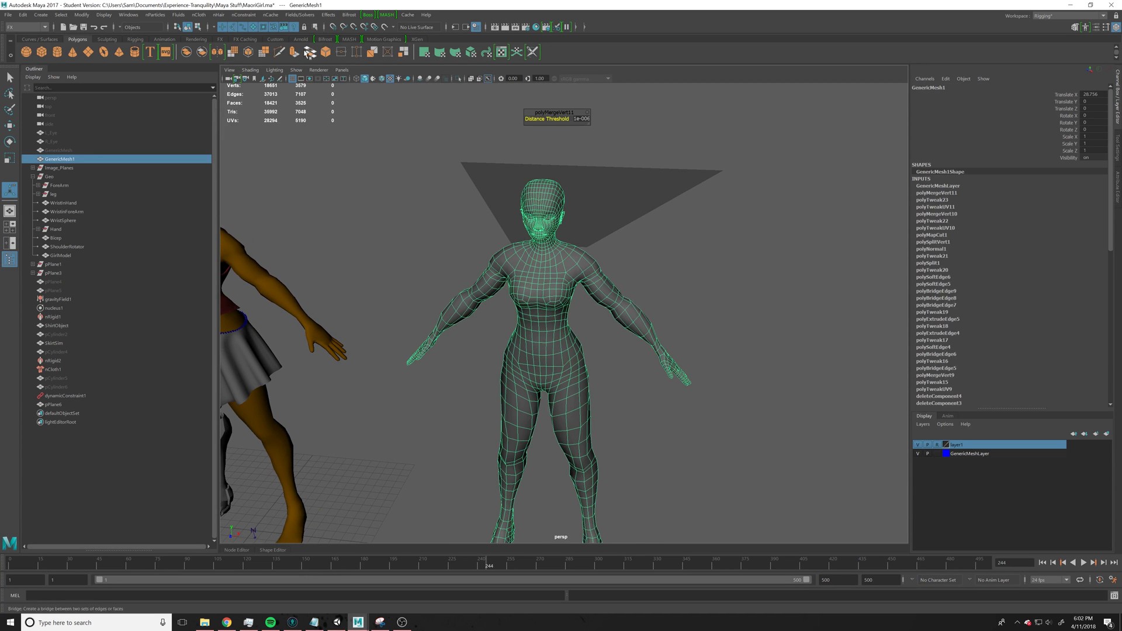
{"action": "left_click", "coordinate": [190, 17]}
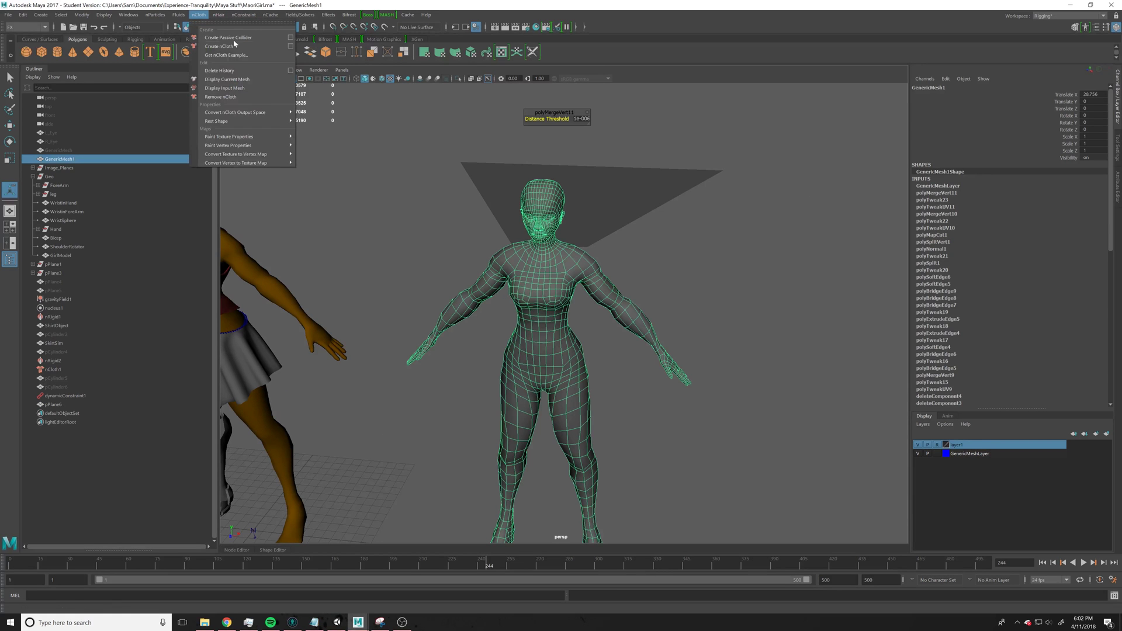
{"action": "left_click", "coordinate": [237, 36]}
{"action": "left_click_drag", "start_coordinate": [656, 246], "coordinate": [565, 253], "text": "alt"}
{"action": "left_click", "coordinate": [565, 252]}
{"action": "middle_click_drag", "start_coordinate": [565, 253], "coordinate": [594, 255], "text": "alt"}
{"action": "left_click", "coordinate": [1118, 196]}
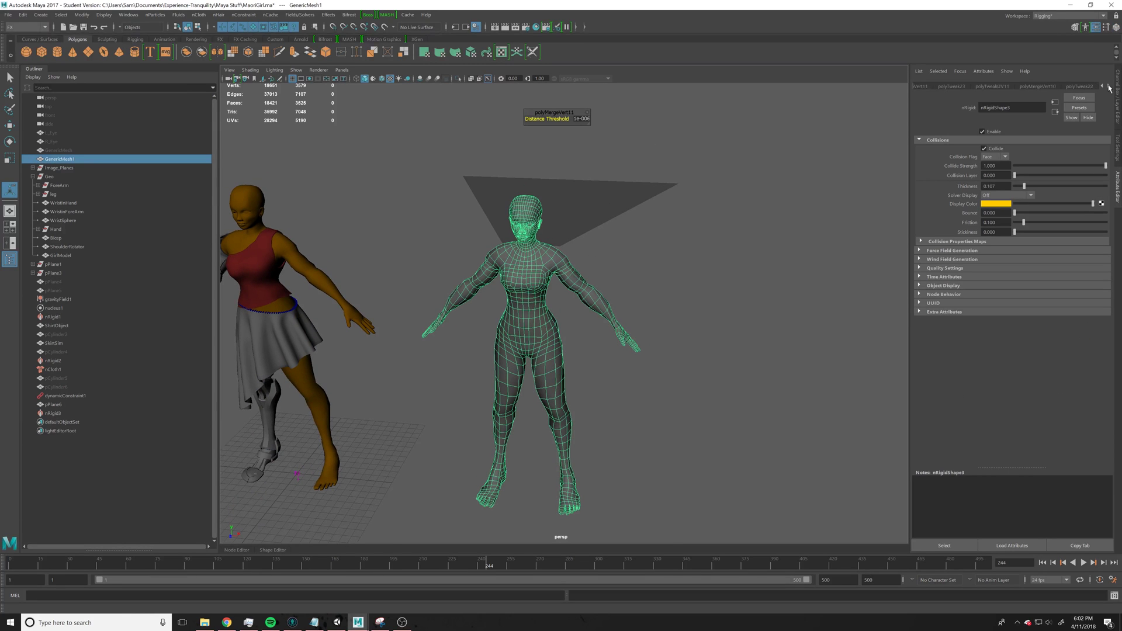
{"action": "left_click", "coordinate": [693, 275]}
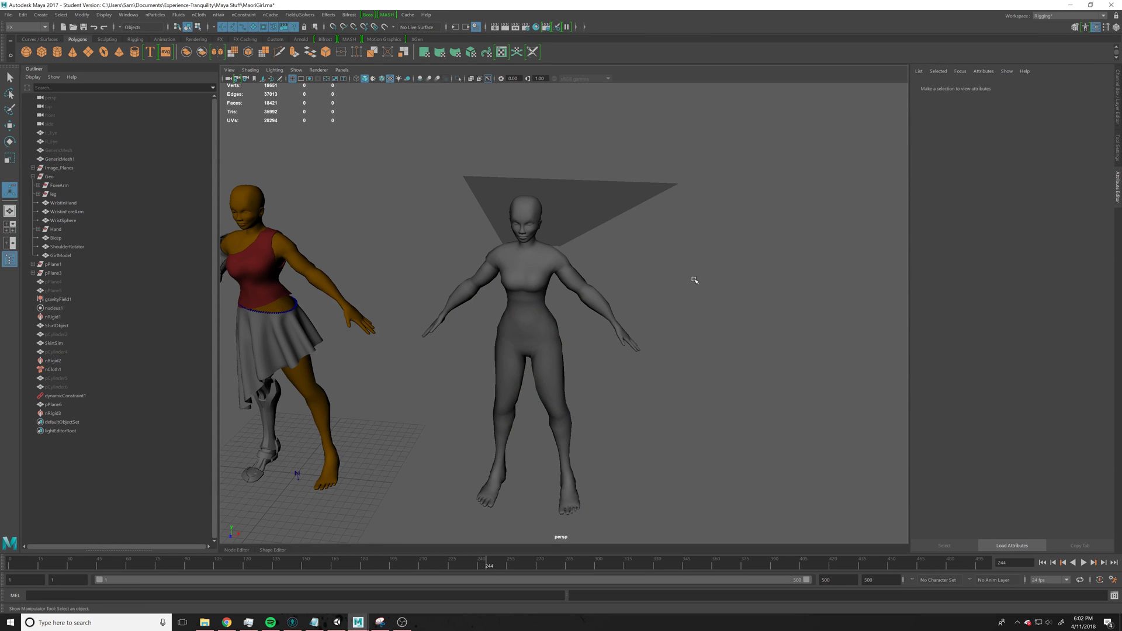
Raise the subdivided plane slightly behind the grey body's neck.
{"action": "left_click_drag", "start_coordinate": [693, 276], "coordinate": [594, 259], "text": "alt"}
{"action": "left_click", "coordinate": [559, 151]}
{"action": "left_click_drag", "start_coordinate": [643, 219], "coordinate": [560, 291], "text": "alt"}
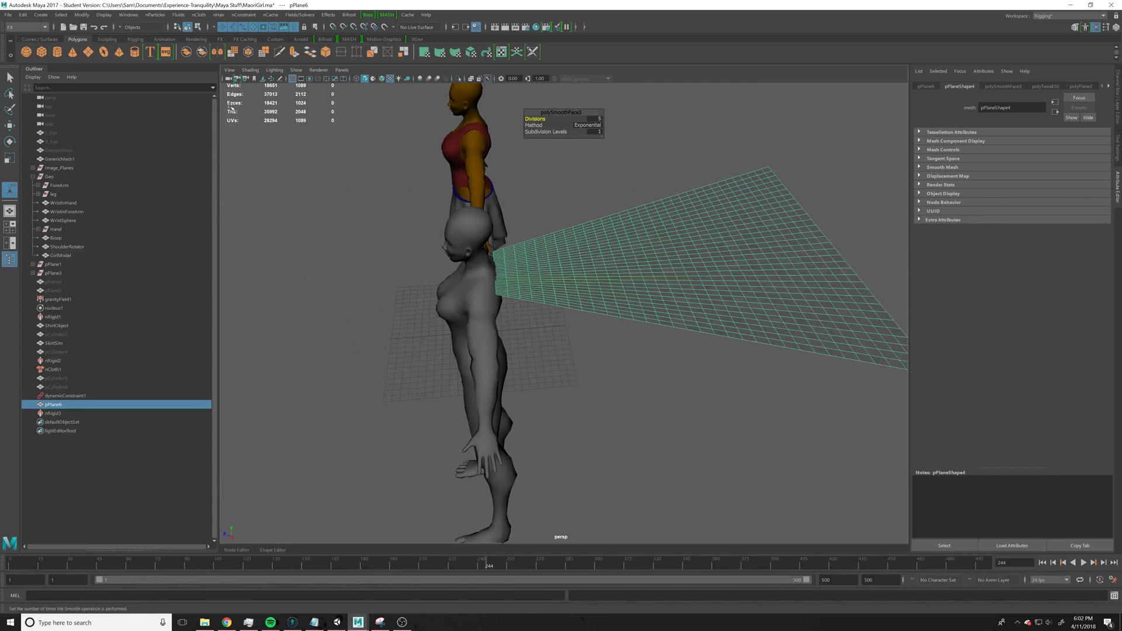
{"action": "left_click_drag", "start_coordinate": [600, 260], "coordinate": [659, 261], "text": "alt"}
{"action": "key", "text": "w"}
{"action": "scroll", "coordinate": [567, 258], "scroll_direction": "up", "scroll_amount": 1}
{"action": "left_click_drag", "start_coordinate": [705, 229], "coordinate": [707, 214]}
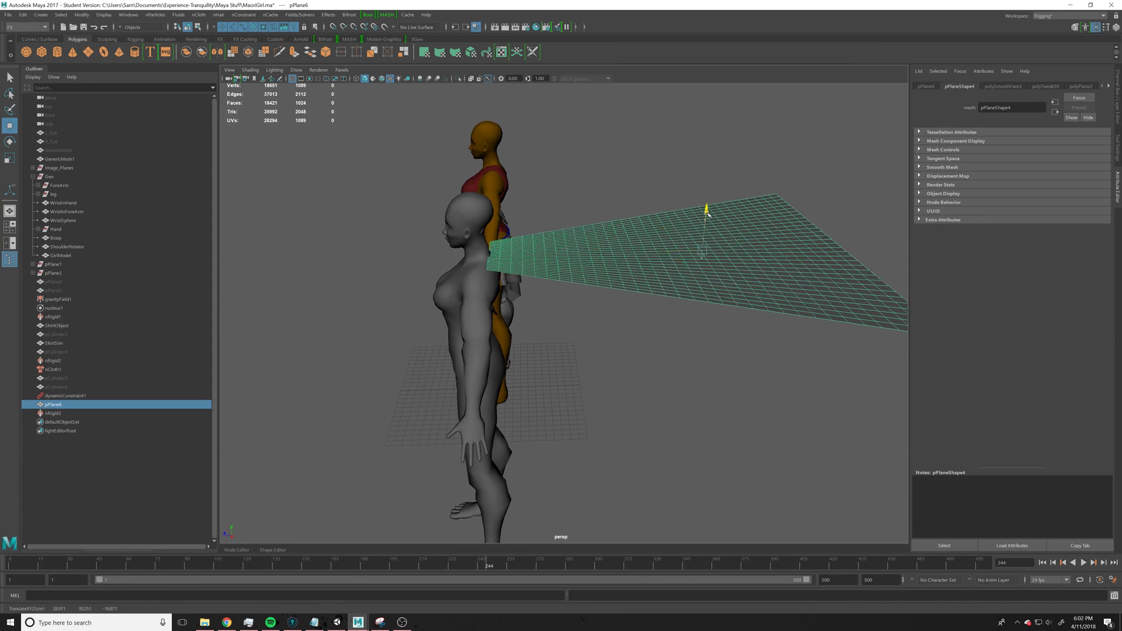
Use soft selection on a front border edge of the plane to pull that area forward over one shoulder.
{"action": "right_click_drag", "start_coordinate": [451, 236], "coordinate": [508, 234], "text": "alt"}
{"action": "mouse_move", "coordinate": [491, 223]}
{"action": "left_mouse_down", "text": "alt"}
{"action": "mouse_move", "coordinate": [521, 231]}
{"action": "mouse_move", "coordinate": [499, 243]}
{"action": "left_mouse_up", "text": "alt"}
{"action": "right_click_drag", "start_coordinate": [498, 244], "coordinate": [578, 231], "text": "alt"}
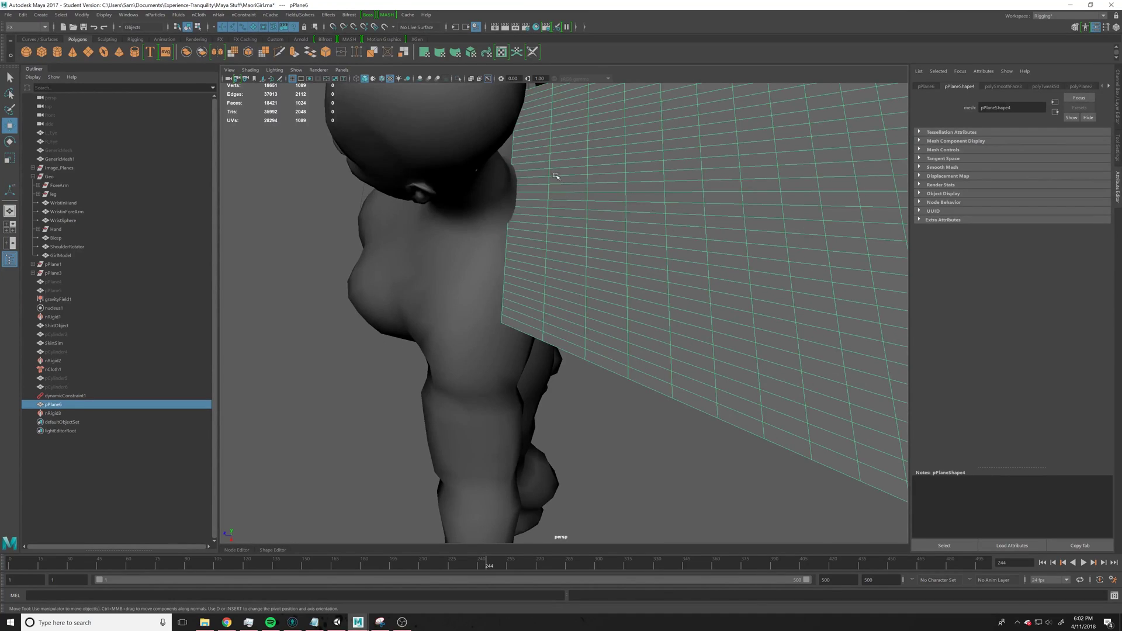
{"action": "left_click_drag", "start_coordinate": [562, 179], "coordinate": [563, 190], "text": "alt"}
{"action": "middle_click_drag", "start_coordinate": [563, 191], "coordinate": [608, 240], "text": "alt"}
{"action": "right_click_drag", "start_coordinate": [608, 240], "coordinate": [489, 223], "text": "alt"}
{"action": "scroll", "coordinate": [489, 223], "scroll_direction": "up", "scroll_amount": 6}
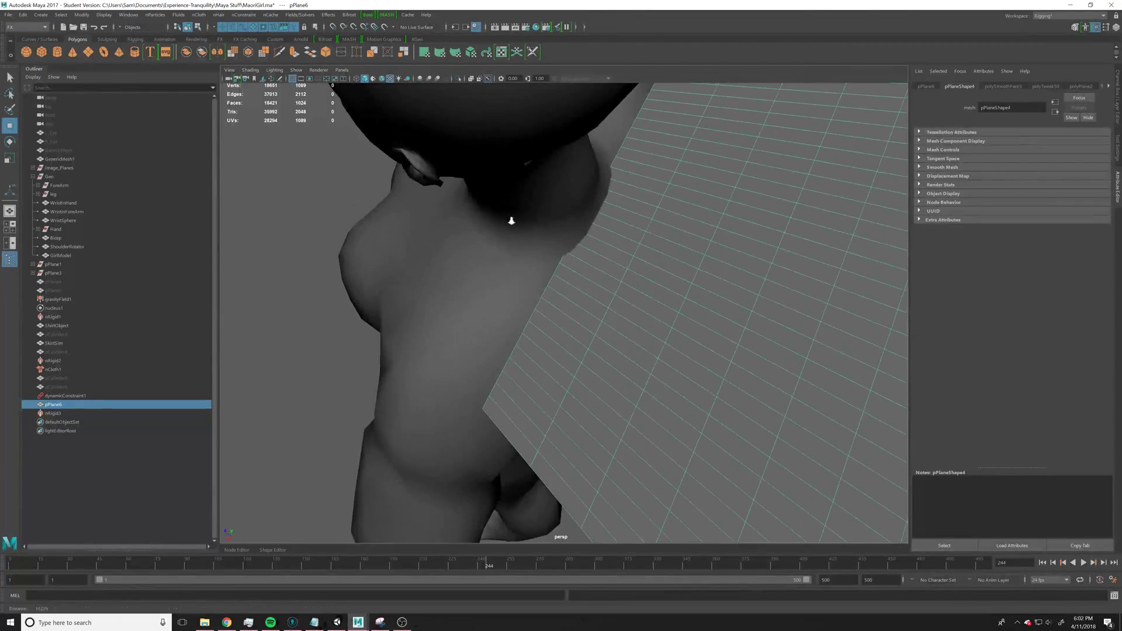
{"action": "left_click_drag", "start_coordinate": [512, 220], "coordinate": [584, 217], "text": "alt"}
{"action": "right_click", "coordinate": [602, 216]}
{"action": "right_click_drag", "start_coordinate": [597, 190], "coordinate": [597, 188]}
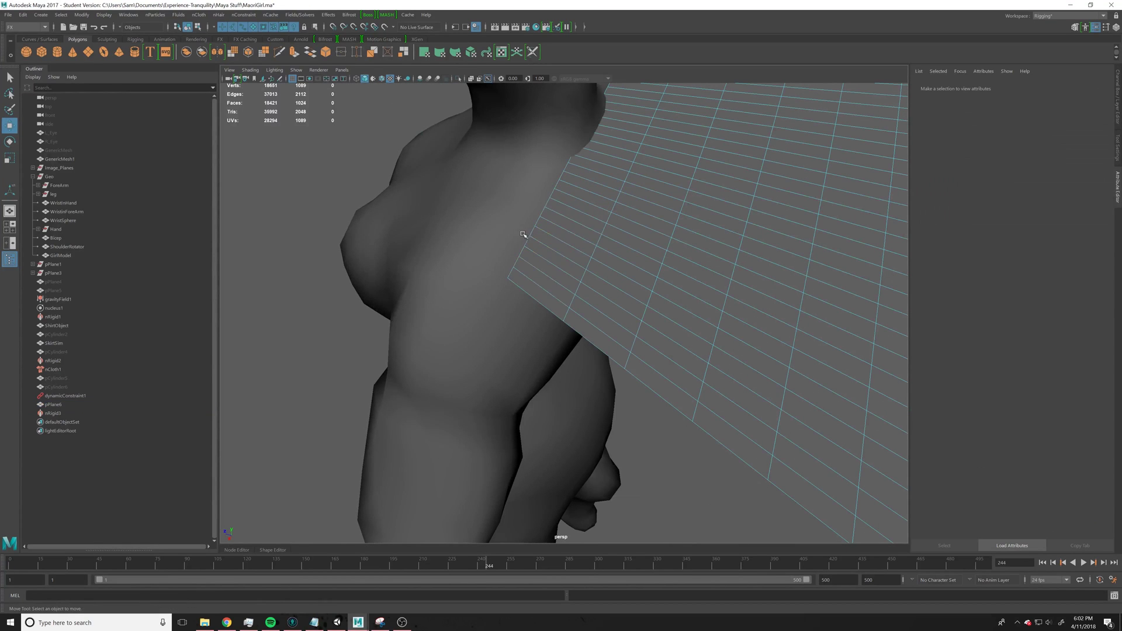
{"action": "left_click", "coordinate": [532, 232]}
{"action": "middle_click_drag", "start_coordinate": [577, 232], "coordinate": [507, 297], "text": "alt"}
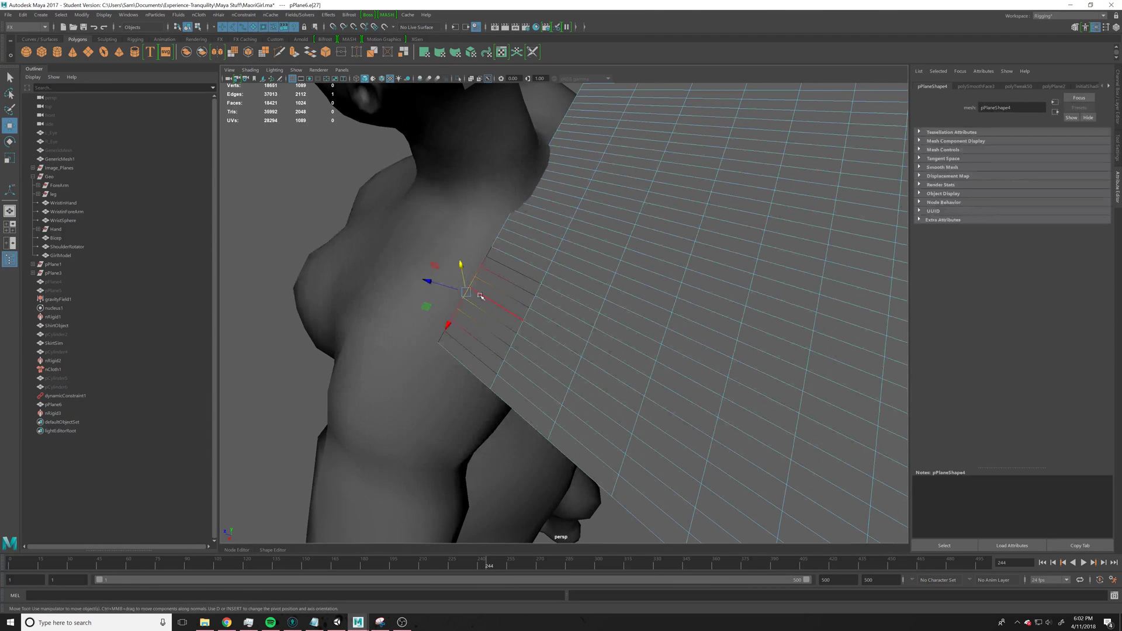
{"action": "key", "text": "b"}
{"action": "left_click_drag", "start_coordinate": [475, 296], "coordinate": [521, 310]}
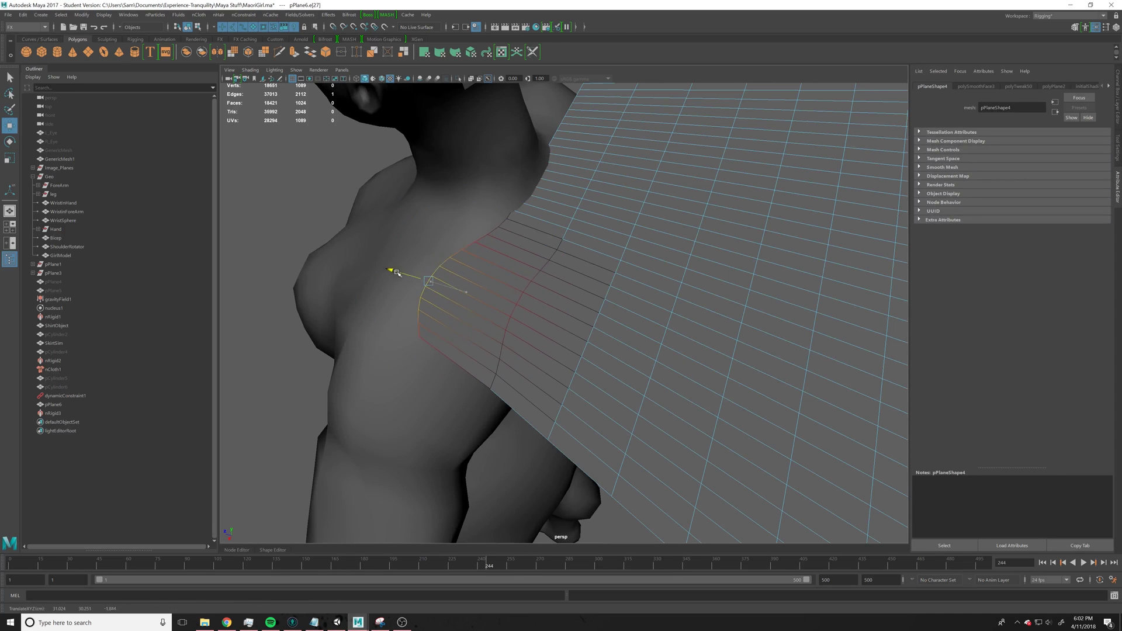
Pull the plane's front border forward over the other shoulder with soft selection and return to object mode.
{"action": "left_click_drag", "start_coordinate": [713, 176], "coordinate": [408, 297], "text": "alt"}
{"action": "left_click", "coordinate": [493, 322]}
{"action": "left_click_drag", "start_coordinate": [685, 381], "coordinate": [539, 348], "text": "alt"}
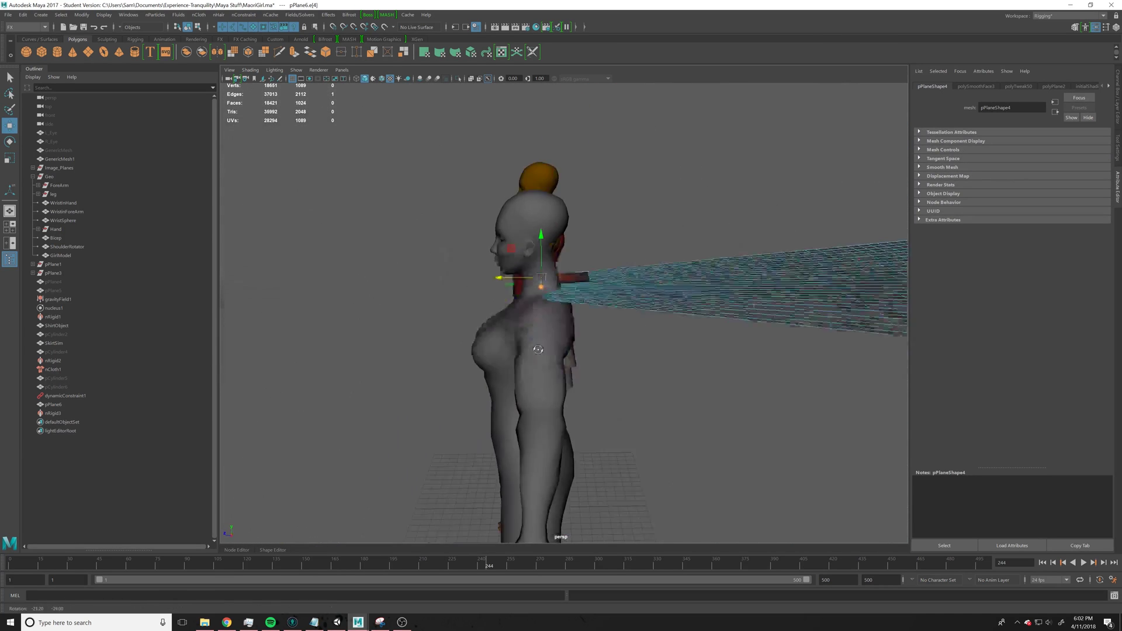
{"action": "right_click_drag", "start_coordinate": [540, 347], "coordinate": [496, 234], "text": "alt"}
{"action": "left_click_drag", "start_coordinate": [497, 233], "coordinate": [643, 277], "text": "alt"}
{"action": "right_click_drag", "start_coordinate": [723, 235], "coordinate": [777, 189]}
{"action": "left_click", "coordinate": [776, 189]}
Convert the shaped plane behind the body into an nCloth object.
{"action": "left_click_drag", "start_coordinate": [871, 295], "coordinate": [895, 306], "text": "alt"}
{"action": "left_click", "coordinate": [701, 262]}
{"action": "middle_click_drag", "start_coordinate": [657, 260], "coordinate": [624, 310], "text": "alt"}
{"action": "right_click_drag", "start_coordinate": [624, 310], "coordinate": [743, 311], "text": "alt"}
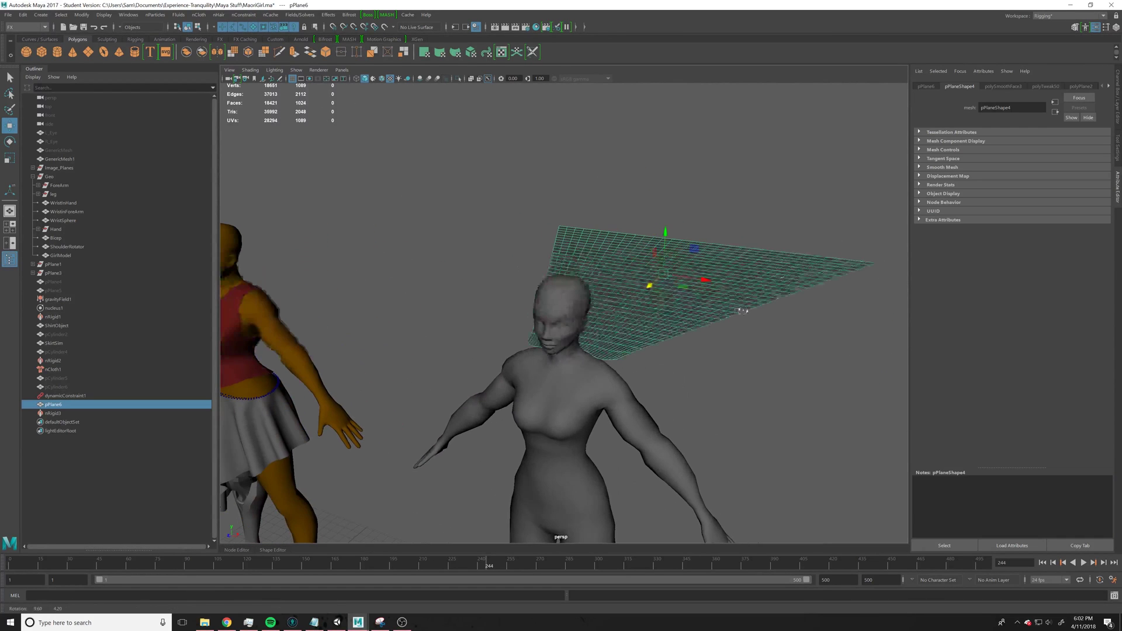
{"action": "left_click", "coordinate": [199, 15]}
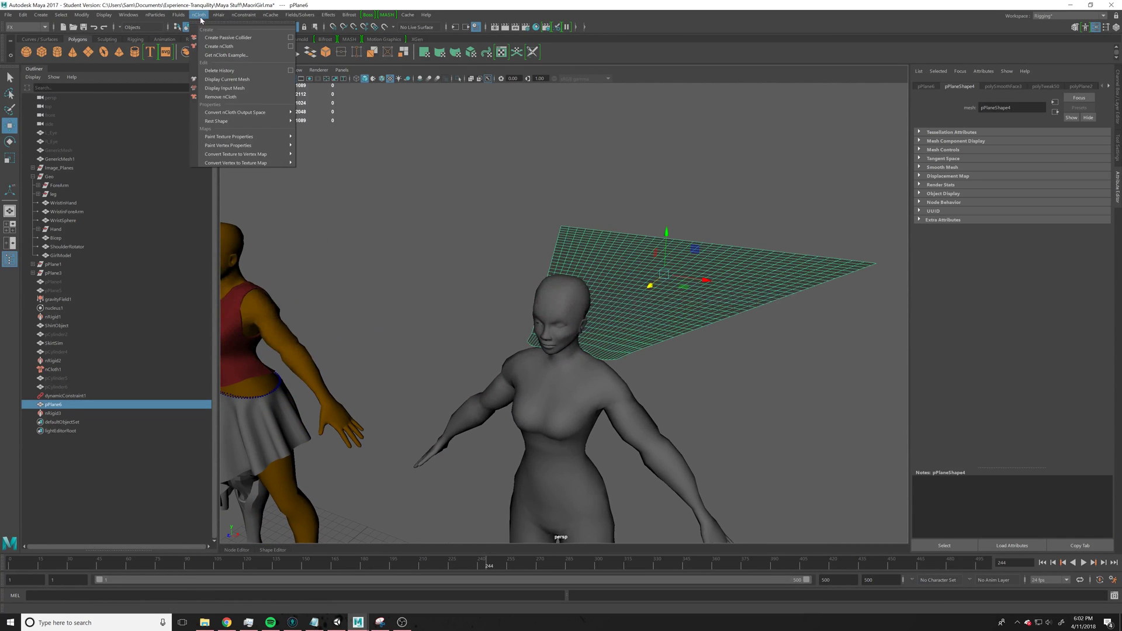
{"action": "left_click", "coordinate": [220, 47]}
Play the cloth simulation from frame 1, stop it, and go back to frame 1.
{"action": "left_click_drag", "start_coordinate": [723, 315], "coordinate": [670, 254], "text": "alt"}
{"action": "left_click", "coordinate": [11, 562]}
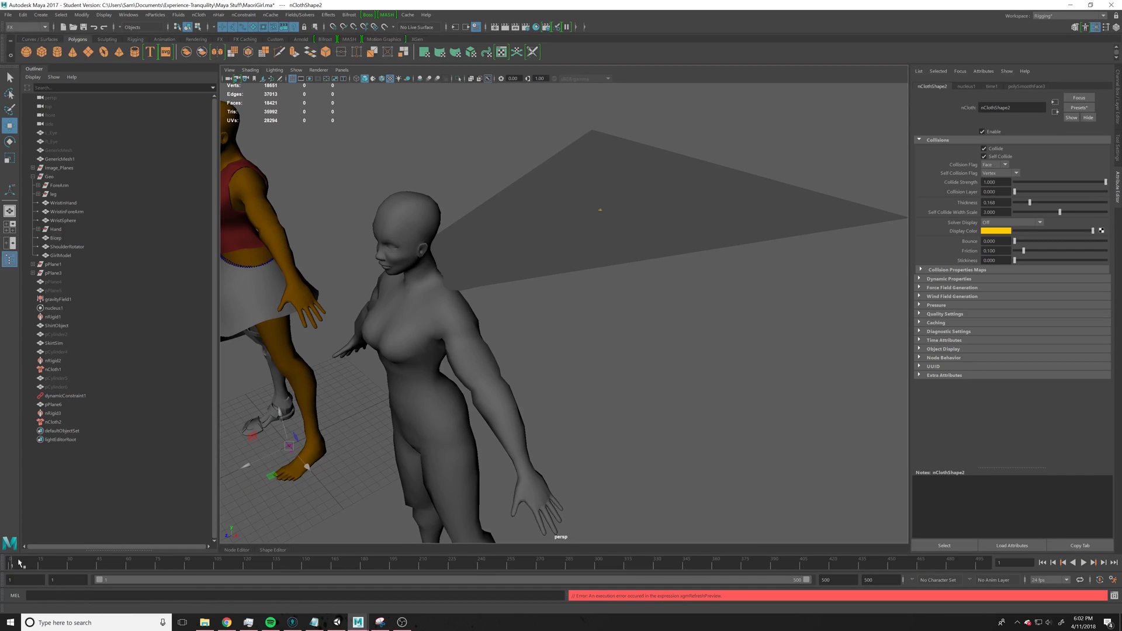
{"action": "left_click", "coordinate": [1083, 563]}
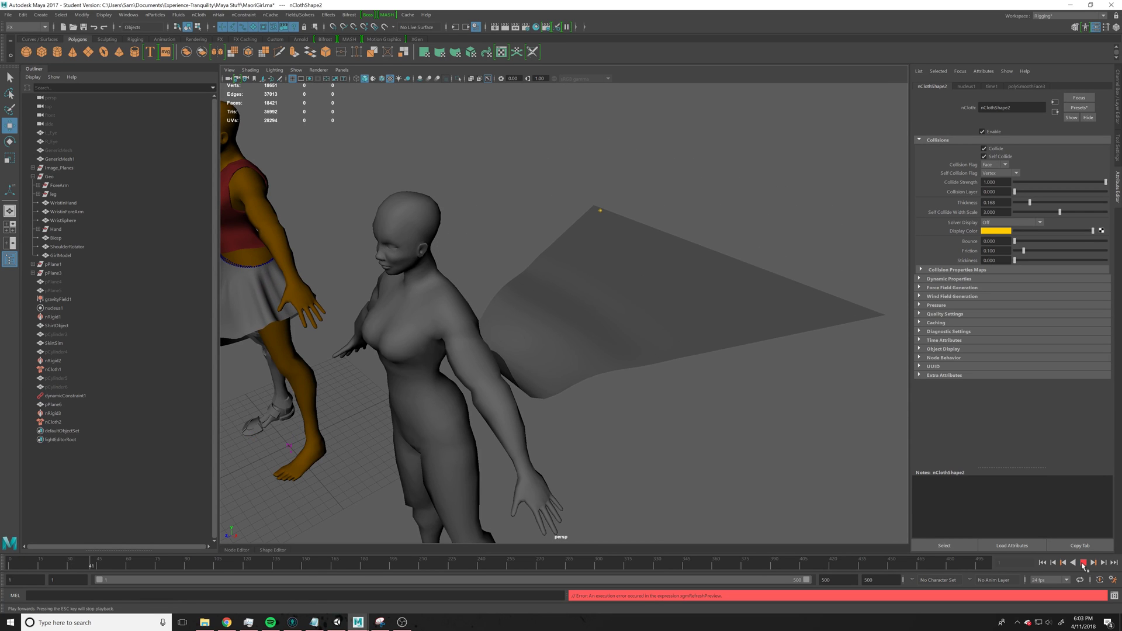
{"action": "left_click", "coordinate": [1083, 564]}
{"action": "left_click", "coordinate": [11, 563]}
{"action": "left_click_drag", "start_coordinate": [529, 370], "coordinate": [528, 304], "text": "alt"}
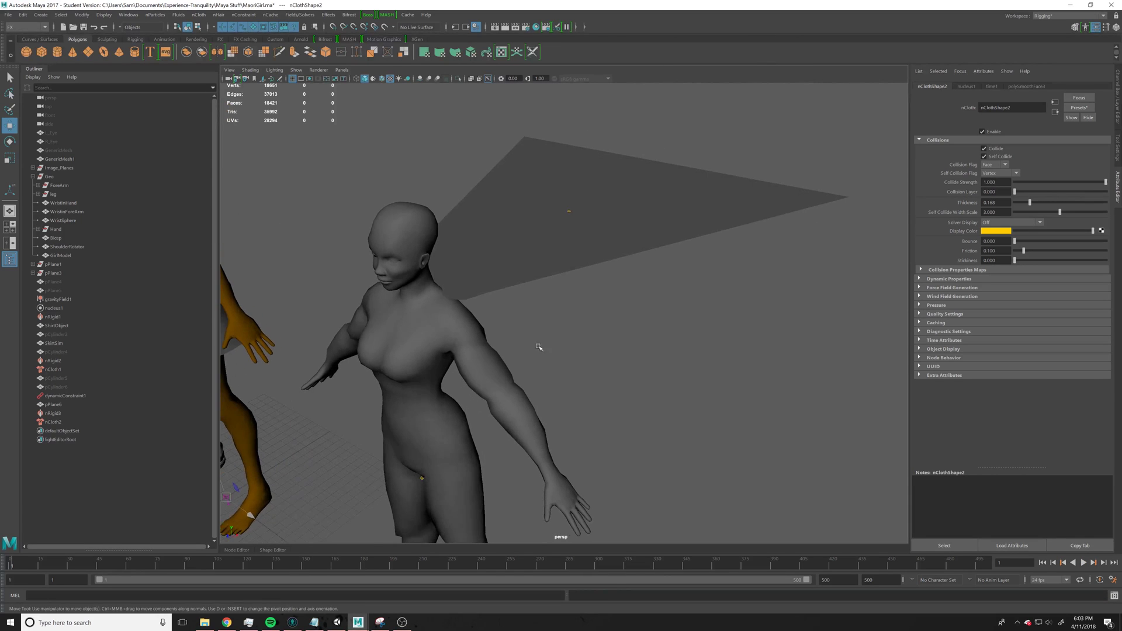
Attach the plane's front border vertices over both shoulders to the body mesh with a Point to Surface constraint.
{"action": "left_click", "coordinate": [475, 294]}
{"action": "right_click_drag", "start_coordinate": [475, 298], "coordinate": [609, 321], "text": "alt"}
{"action": "left_click_drag", "start_coordinate": [661, 306], "coordinate": [661, 326], "text": "alt"}
{"action": "right_click_drag", "start_coordinate": [661, 326], "coordinate": [679, 312], "text": "alt"}
{"action": "scroll", "coordinate": [681, 311], "scroll_direction": "up", "scroll_amount": 3}
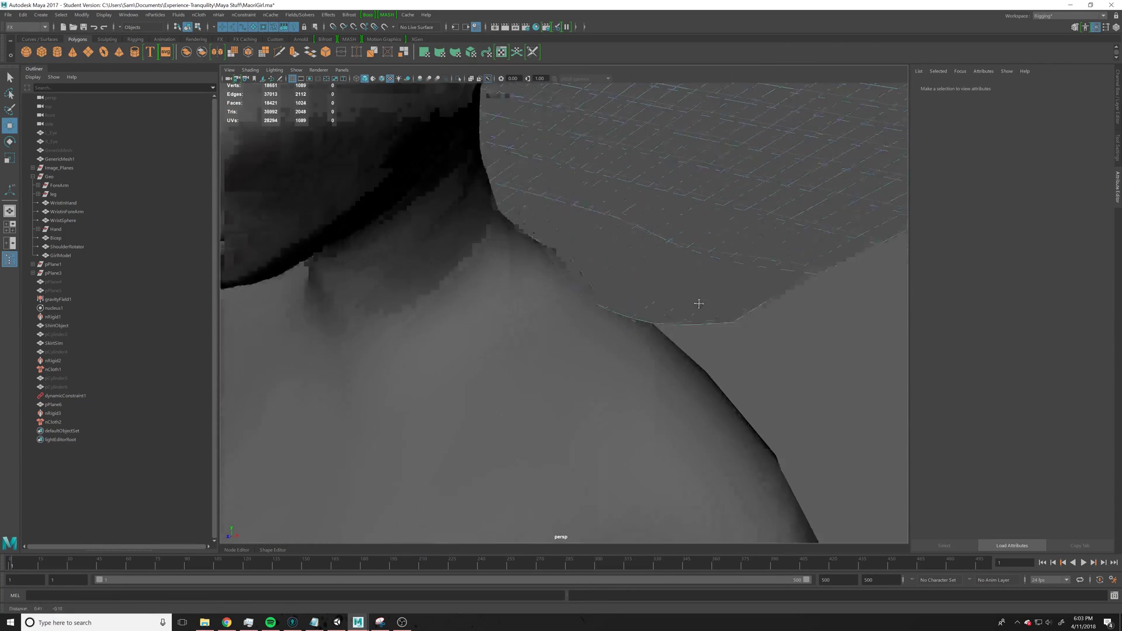
{"action": "left_click", "coordinate": [725, 321]}
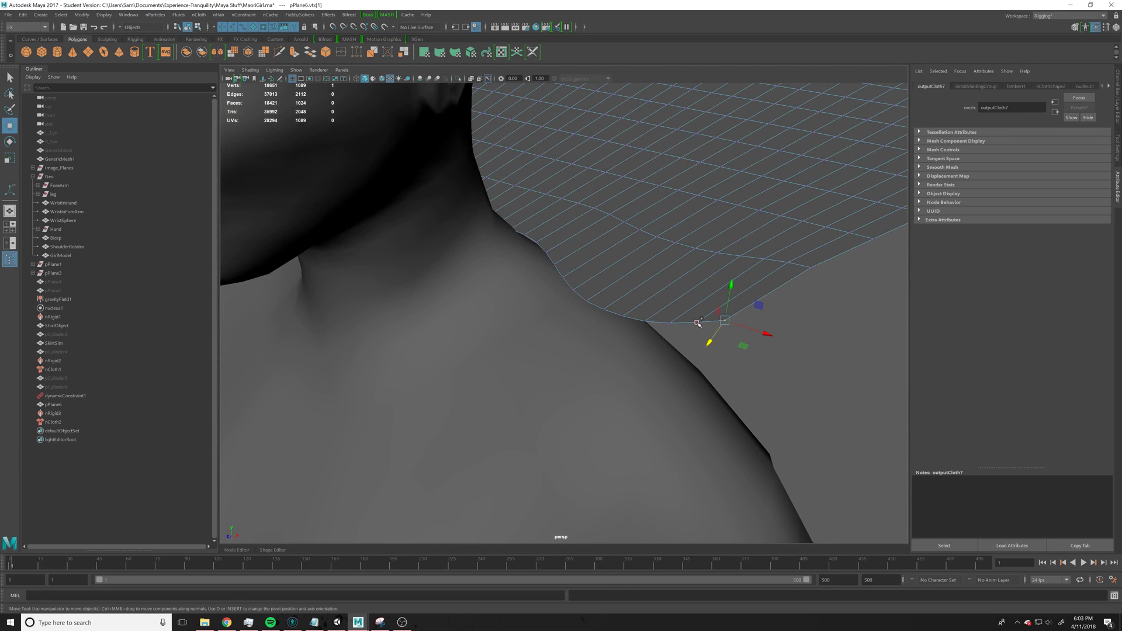
{"action": "left_click", "coordinate": [726, 322]}
{"action": "left_click_drag", "start_coordinate": [726, 322], "coordinate": [449, 201], "text": "alt"}
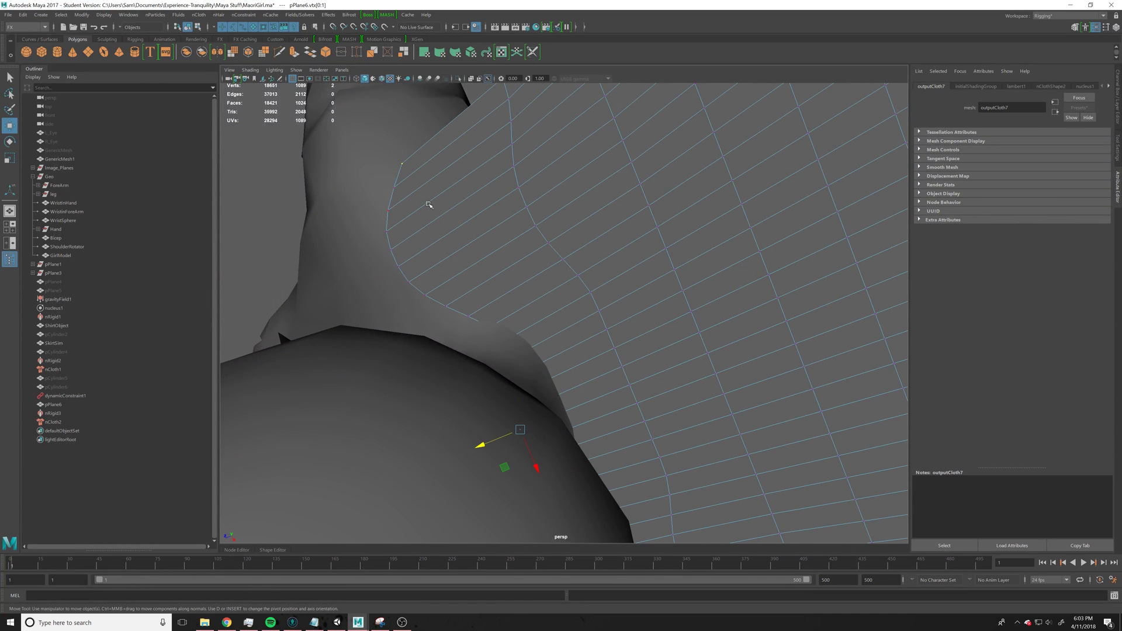
{"action": "left_click_drag", "start_coordinate": [479, 231], "coordinate": [483, 468], "text": "alt"}
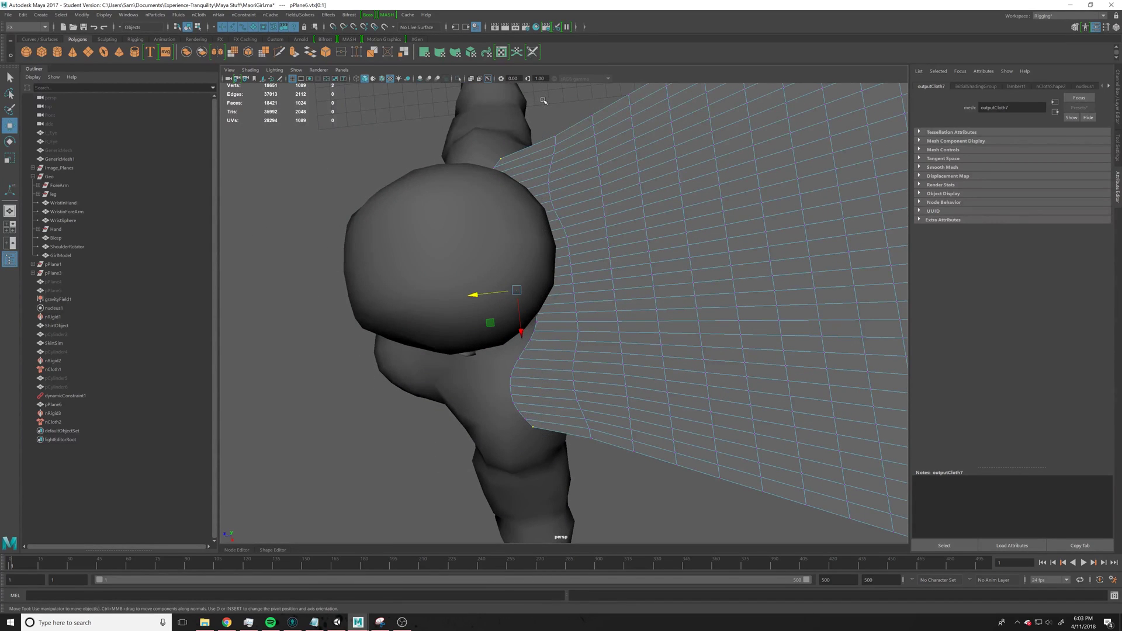
{"action": "left_click_drag", "start_coordinate": [709, 369], "coordinate": [674, 313], "text": "alt"}
{"action": "middle_click_drag", "start_coordinate": [718, 379], "coordinate": [710, 370], "text": "alt"}
{"action": "left_click_drag", "start_coordinate": [710, 370], "coordinate": [707, 379], "text": "alt"}
{"action": "left_click", "coordinate": [686, 377]}
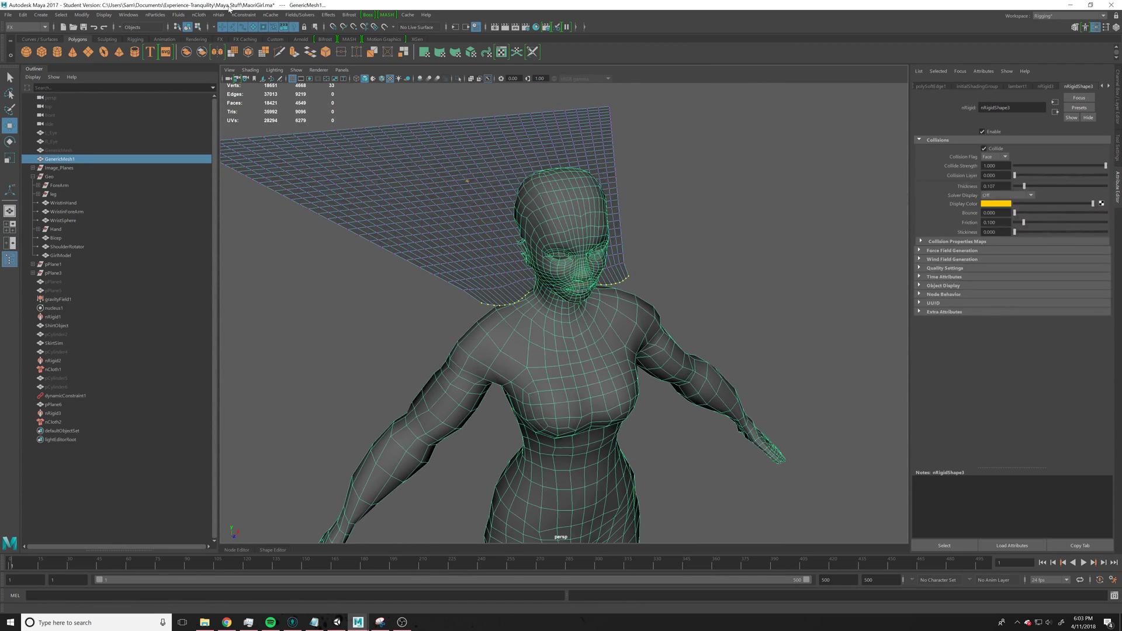
{"action": "left_click", "coordinate": [197, 15]}
{"action": "mouse_move", "coordinate": [253, 14]}
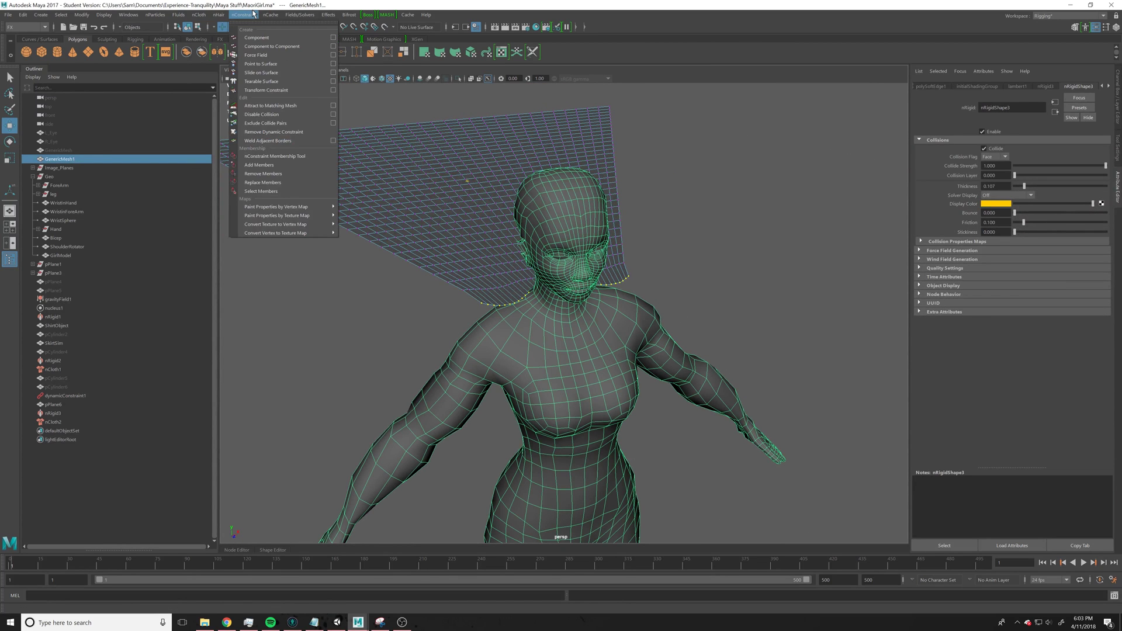
{"action": "left_click", "coordinate": [278, 64]}
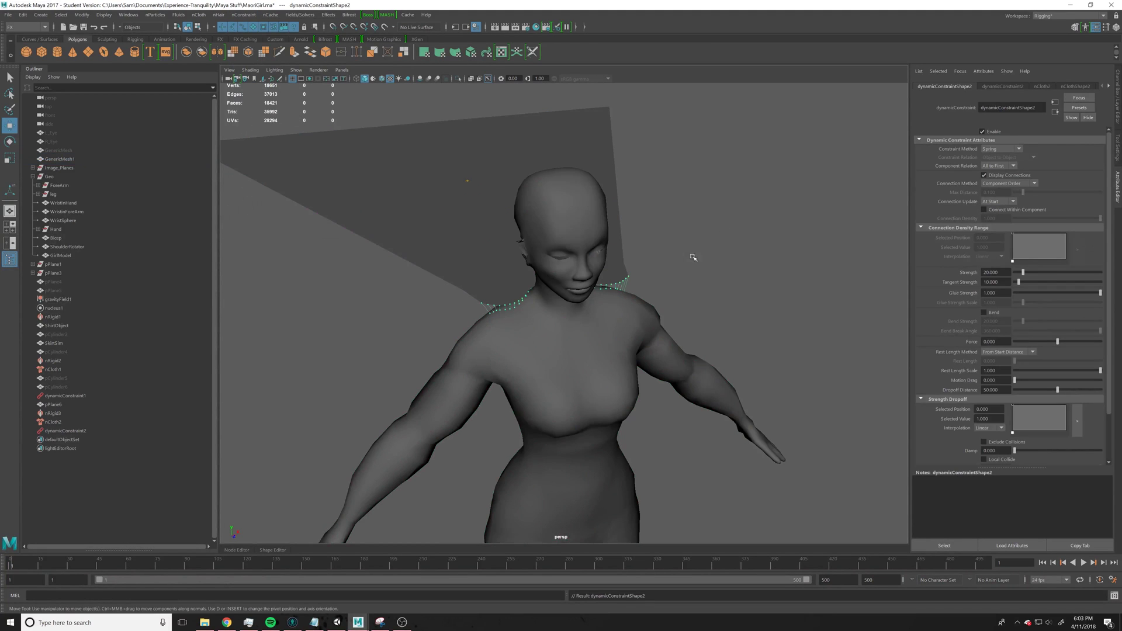
Examine the constraint points along the neck and shoulders from several sides.
{"action": "left_click_drag", "start_coordinate": [592, 330], "coordinate": [571, 325], "text": "alt"}
{"action": "right_click_drag", "start_coordinate": [571, 326], "coordinate": [684, 303], "text": "alt"}
{"action": "left_click_drag", "start_coordinate": [684, 303], "coordinate": [694, 338], "text": "alt"}
{"action": "right_click_drag", "start_coordinate": [693, 339], "coordinate": [569, 316], "text": "alt"}
{"action": "left_click_drag", "start_coordinate": [777, 345], "coordinate": [634, 327], "text": "alt"}
{"action": "left_click", "coordinate": [721, 386]}
{"action": "left_click_drag", "start_coordinate": [720, 387], "coordinate": [748, 408], "text": "alt"}
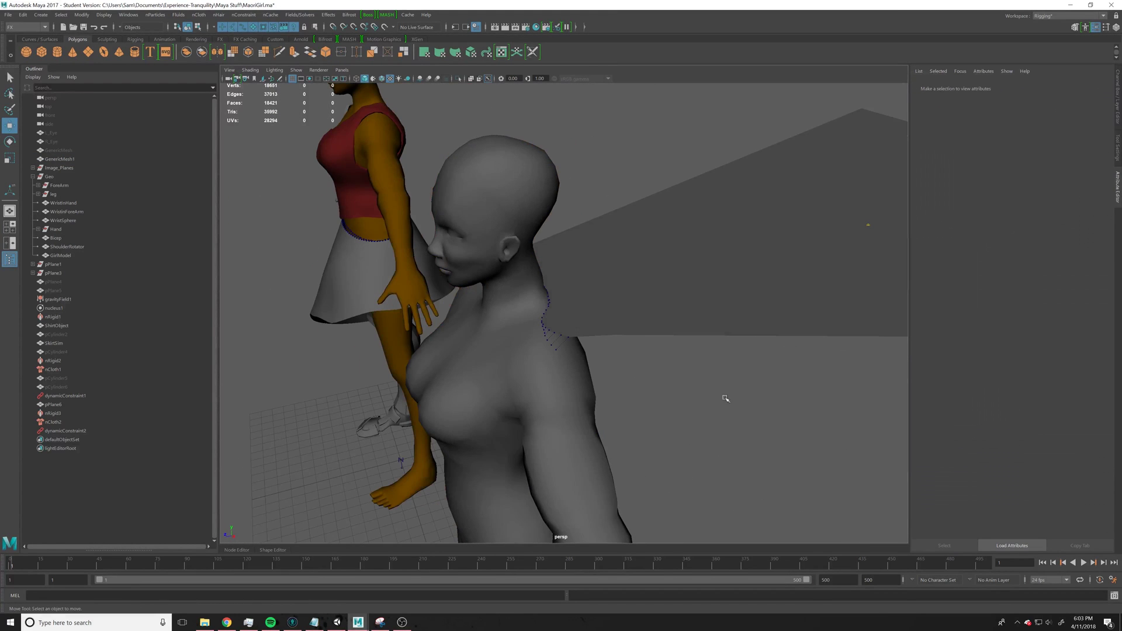
{"action": "scroll", "coordinate": [631, 359], "scroll_direction": "down", "scroll_amount": 6}
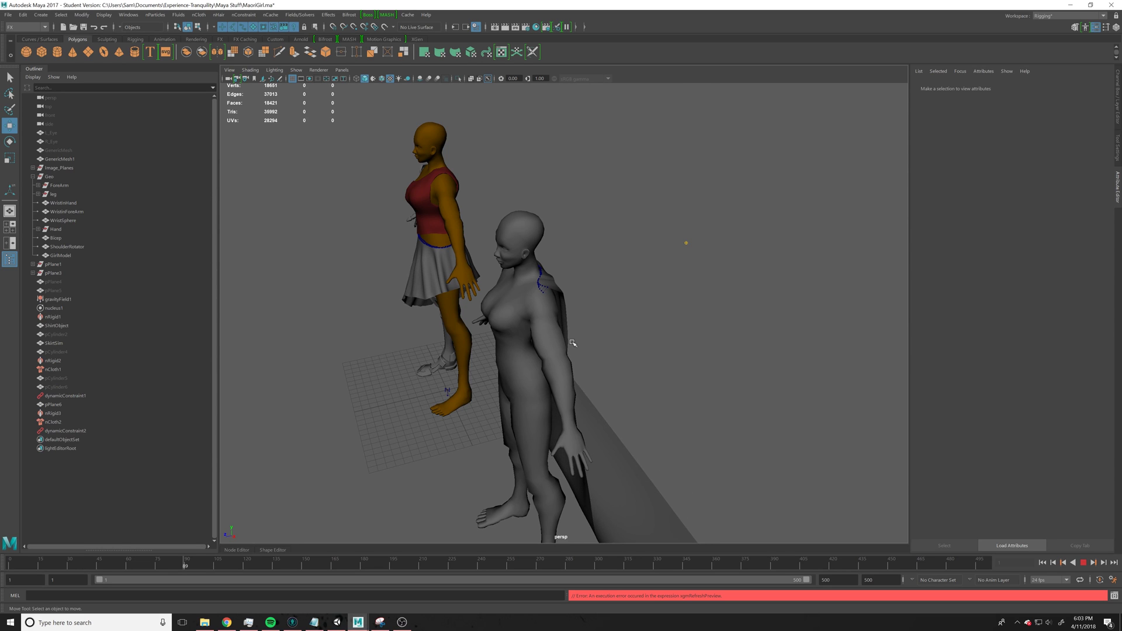
Run the constrained cape's cloth simulation, stop it, and return to frame 1.
{"action": "left_click", "coordinate": [1083, 562]}
{"action": "left_click_drag", "start_coordinate": [600, 448], "coordinate": [630, 282], "text": "alt"}
{"action": "left_click", "coordinate": [1083, 562]}
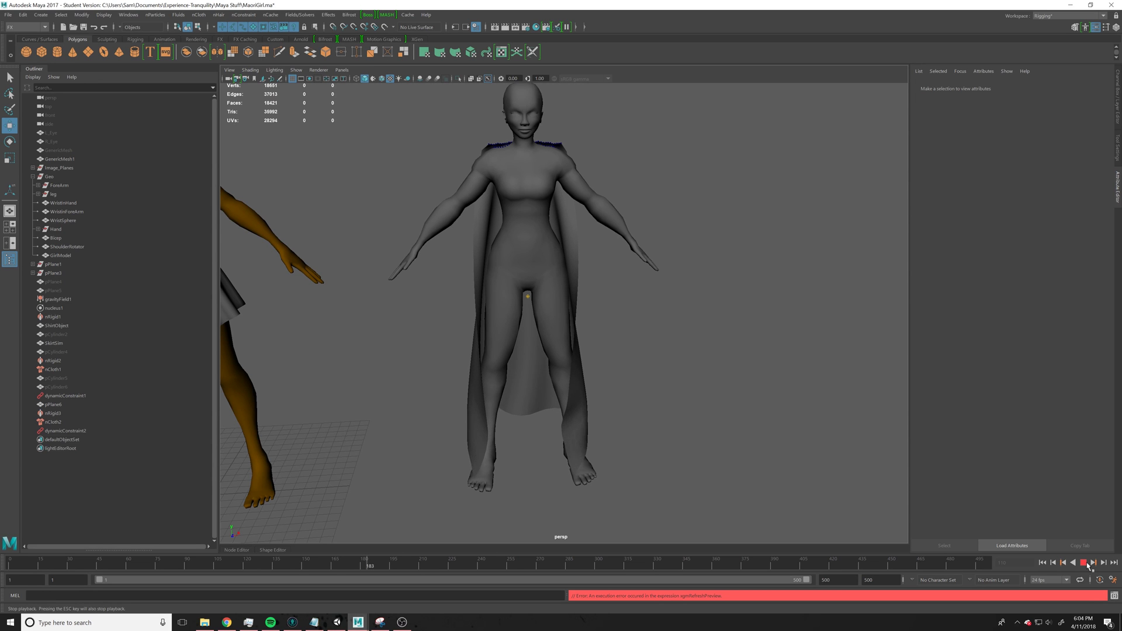
{"action": "key", "text": "Escape"}
{"action": "left_click_drag", "start_coordinate": [659, 431], "coordinate": [602, 392], "text": "alt"}
{"action": "left_click_drag", "start_coordinate": [50, 563], "coordinate": [9, 563]}
Replace the cape's nCloth settings with the silk preset.
{"action": "left_click_drag", "start_coordinate": [620, 208], "coordinate": [558, 272], "text": "alt"}
{"action": "left_click", "coordinate": [690, 177]}
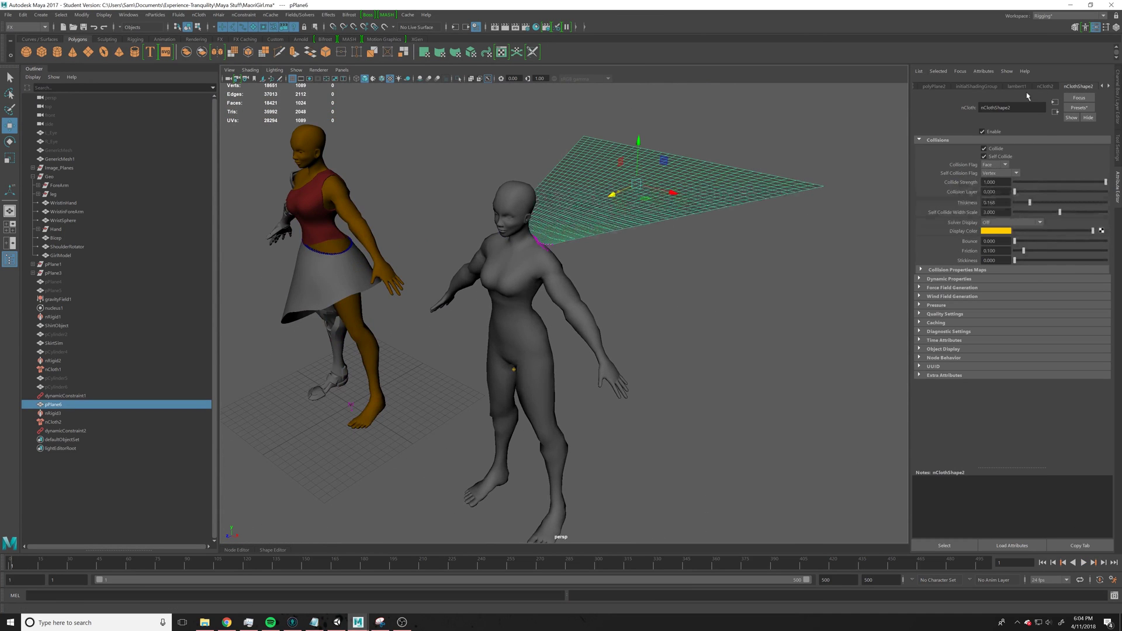
{"action": "left_click", "coordinate": [1077, 109]}
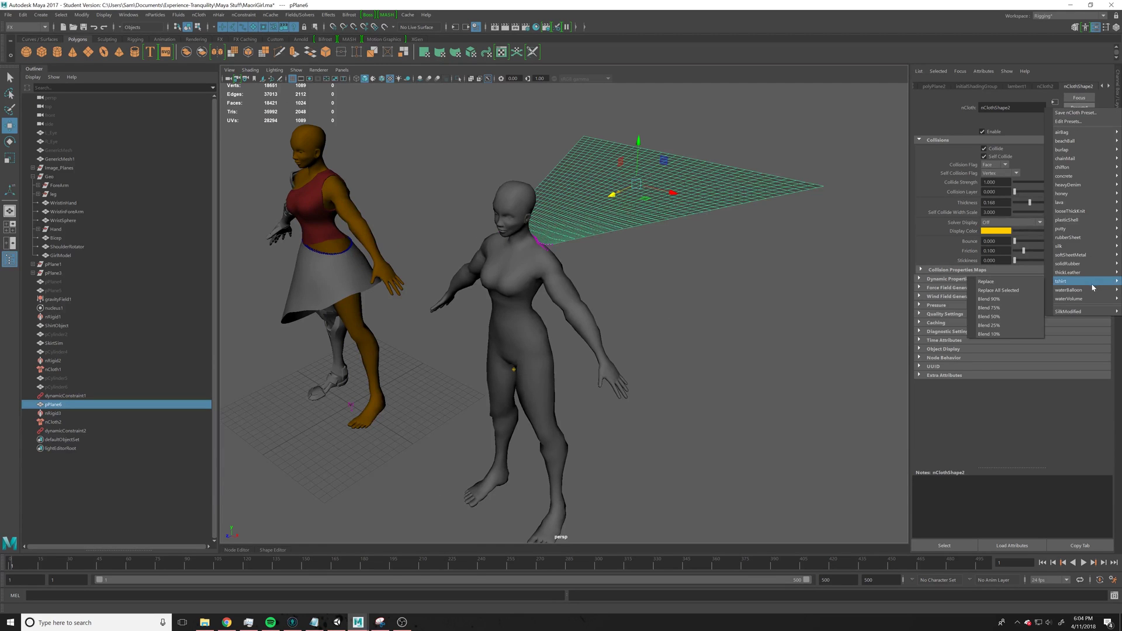
{"action": "mouse_move", "coordinate": [1100, 248]}
{"action": "left_click", "coordinate": [1017, 246]}
Play the silk cape simulation until the cloth hangs draped behind the body, and stop it.
{"action": "left_click_drag", "start_coordinate": [679, 372], "coordinate": [724, 383], "text": "alt"}
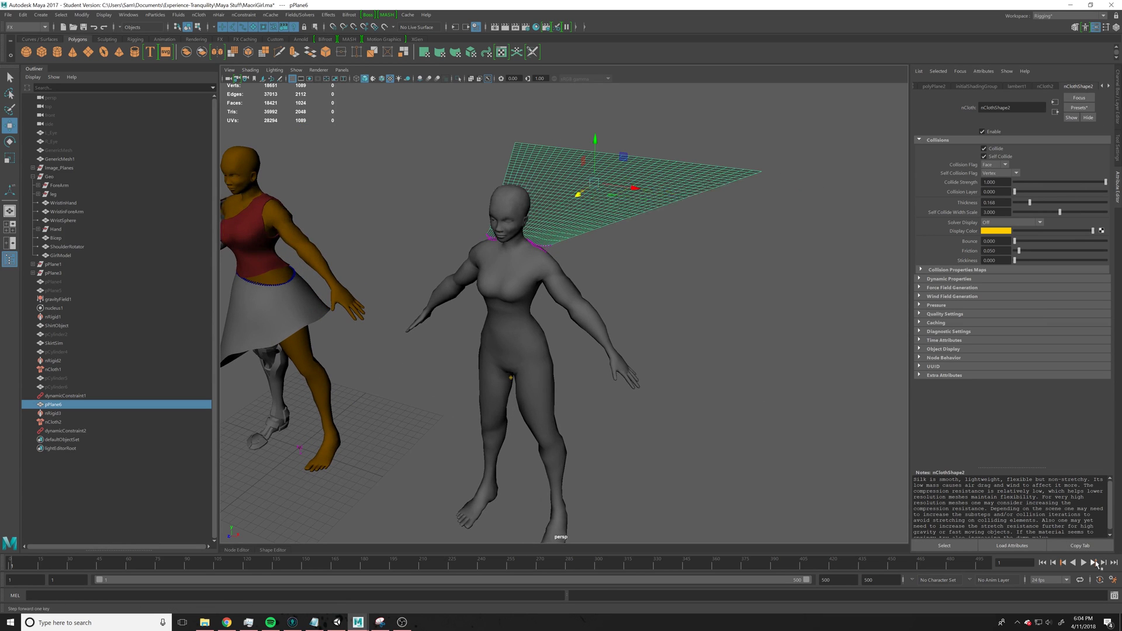
{"action": "left_click", "coordinate": [1084, 563]}
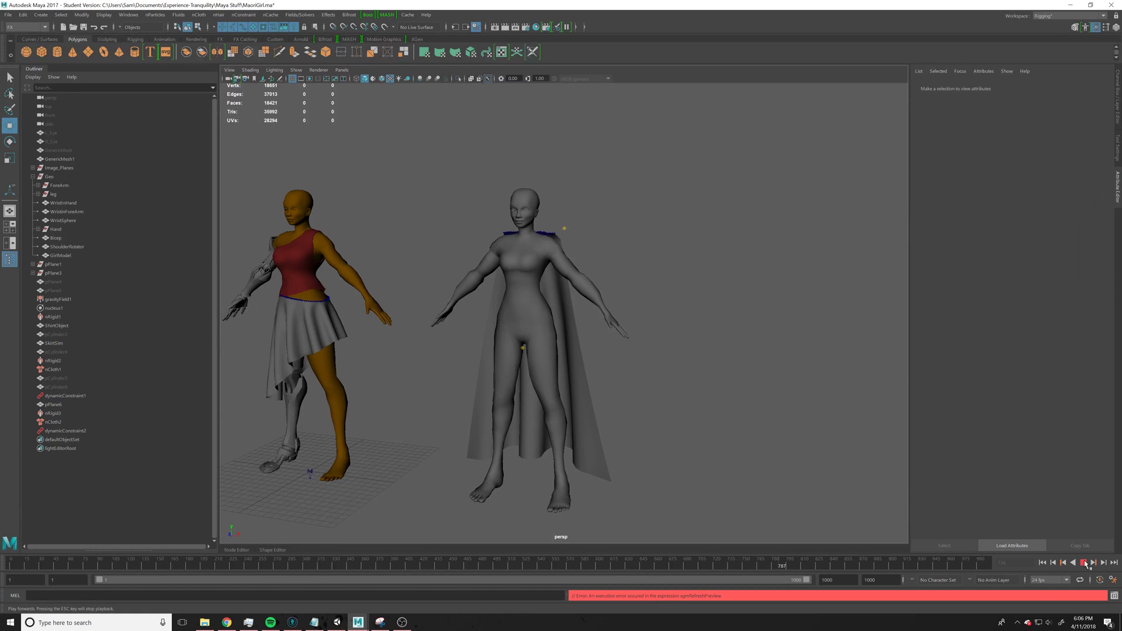
{"action": "key", "text": "Escape"}
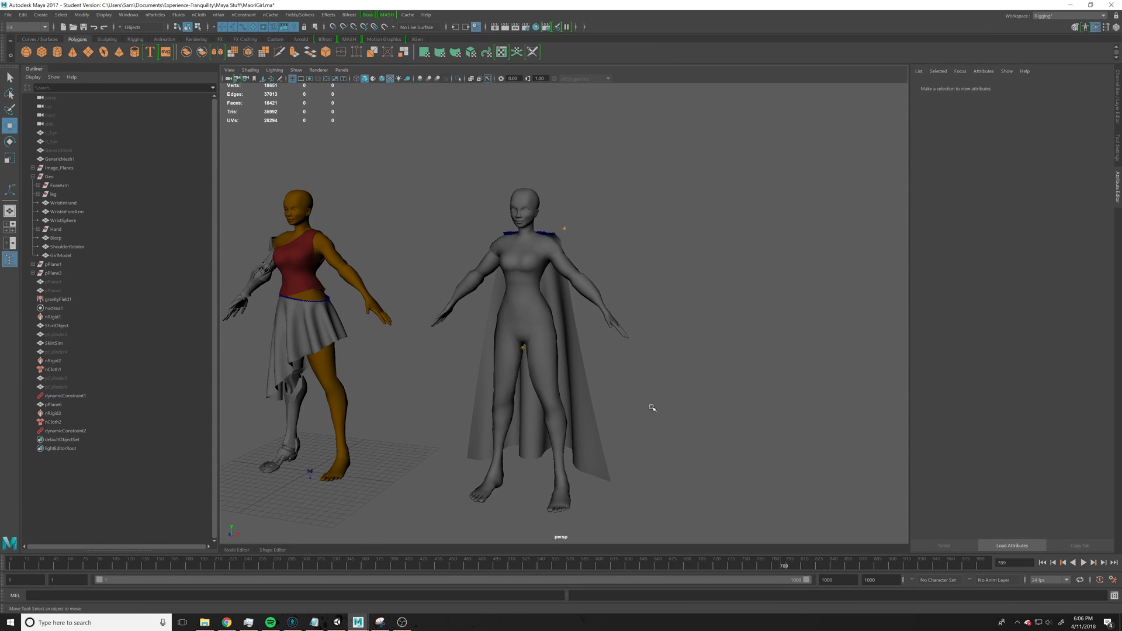
Examine the draped cape's folds and its fit around the shoulders and legs from all sides.
{"action": "left_click_drag", "start_coordinate": [657, 407], "coordinate": [525, 405], "text": "alt"}
{"action": "left_click", "coordinate": [616, 415]}
{"action": "middle_click_drag", "start_coordinate": [648, 413], "coordinate": [627, 371], "text": "alt"}
{"action": "left_click_drag", "start_coordinate": [628, 371], "coordinate": [779, 370], "text": "alt"}
{"action": "left_click", "coordinate": [681, 366]}
{"action": "left_click_drag", "start_coordinate": [467, 362], "coordinate": [612, 360], "text": "alt"}
{"action": "left_click", "coordinate": [630, 411]}
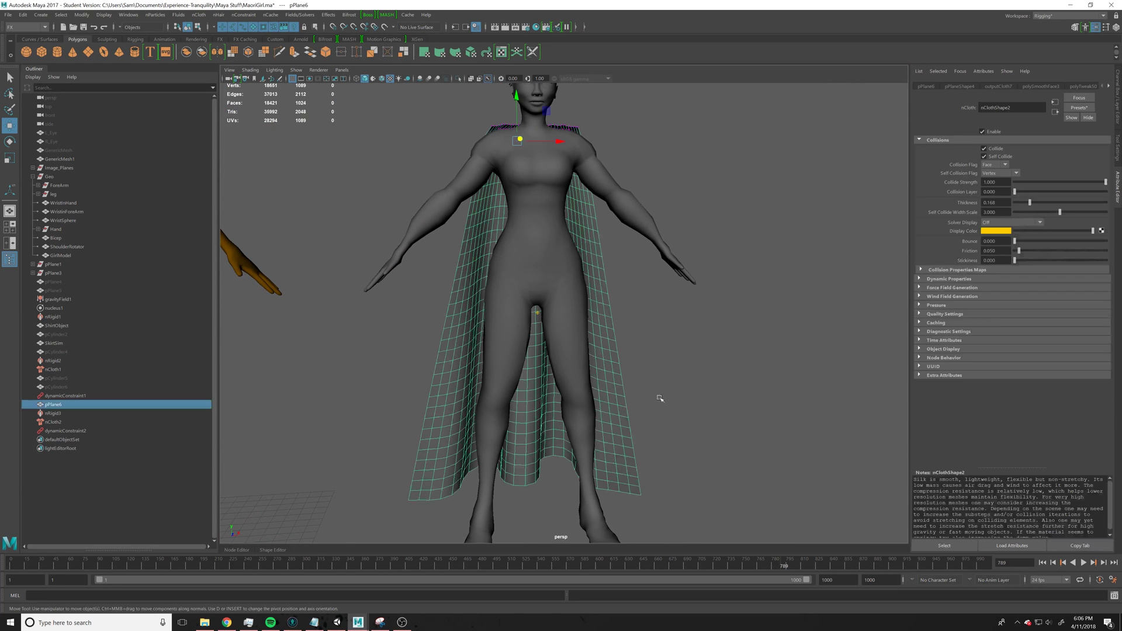
{"action": "left_click", "coordinate": [716, 381]}
{"action": "right_click_drag", "start_coordinate": [728, 379], "coordinate": [667, 350], "text": "alt"}
{"action": "left_click_drag", "start_coordinate": [667, 349], "coordinate": [642, 351], "text": "alt"}
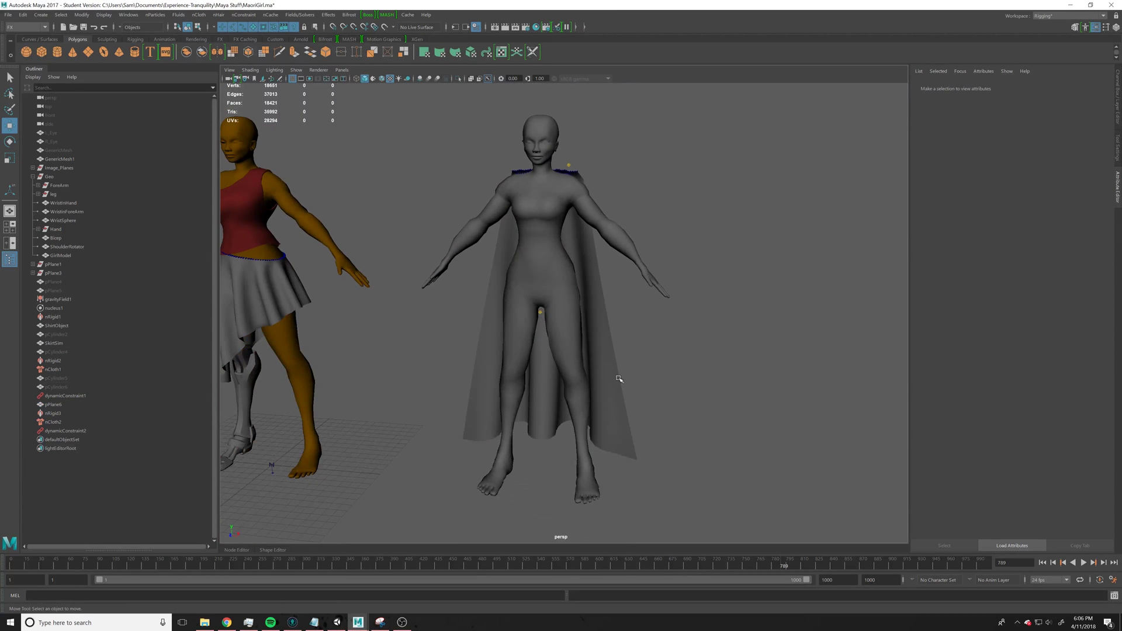
{"action": "left_click", "coordinate": [618, 378]}
{"action": "middle_click_drag", "start_coordinate": [679, 312], "coordinate": [682, 373], "text": "alt"}
{"action": "left_click_drag", "start_coordinate": [681, 374], "coordinate": [412, 380], "text": "alt"}
{"action": "left_click", "coordinate": [742, 420]}
{"action": "mouse_move", "coordinate": [741, 421]}
{"action": "left_mouse_down", "text": "alt"}
{"action": "mouse_move", "coordinate": [678, 413]}
{"action": "mouse_move", "coordinate": [739, 409]}
{"action": "mouse_move", "coordinate": [739, 426]}
{"action": "left_mouse_up", "text": "alt"}
Duplicate the draped cape mesh to keep its simulated shape and return to frame 1.
{"action": "left_click", "coordinate": [608, 452]}
{"action": "left_click_drag", "start_coordinate": [608, 452], "coordinate": [717, 398], "text": "alt"}
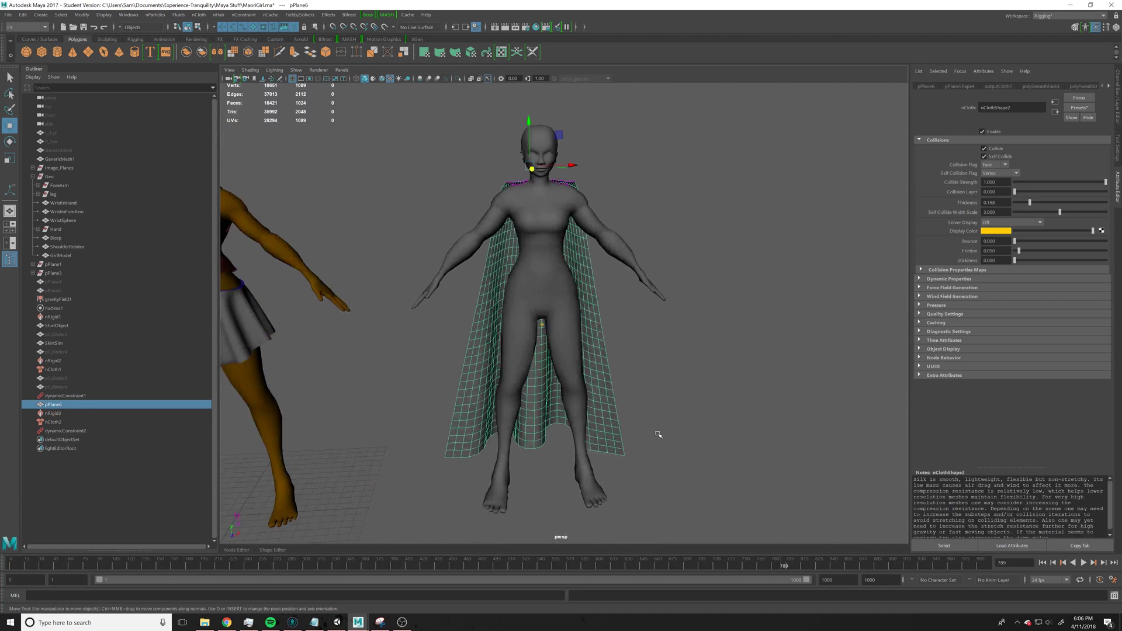
{"action": "key", "text": "ctrl+d"}
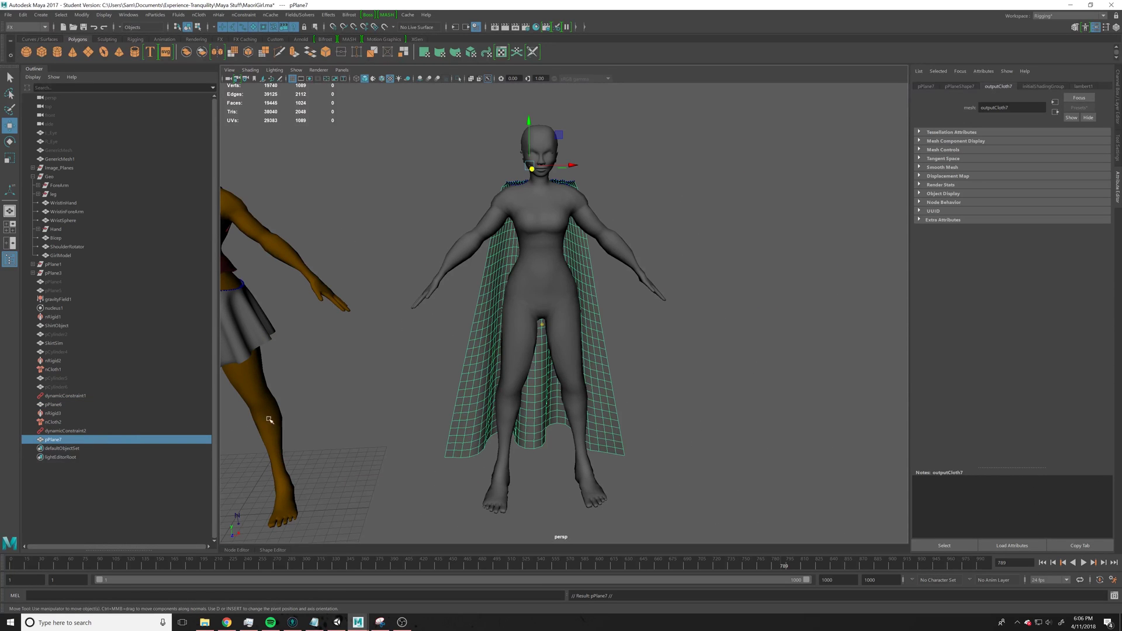
{"action": "left_click", "coordinate": [11, 562]}
{"action": "left_click", "coordinate": [701, 345]}
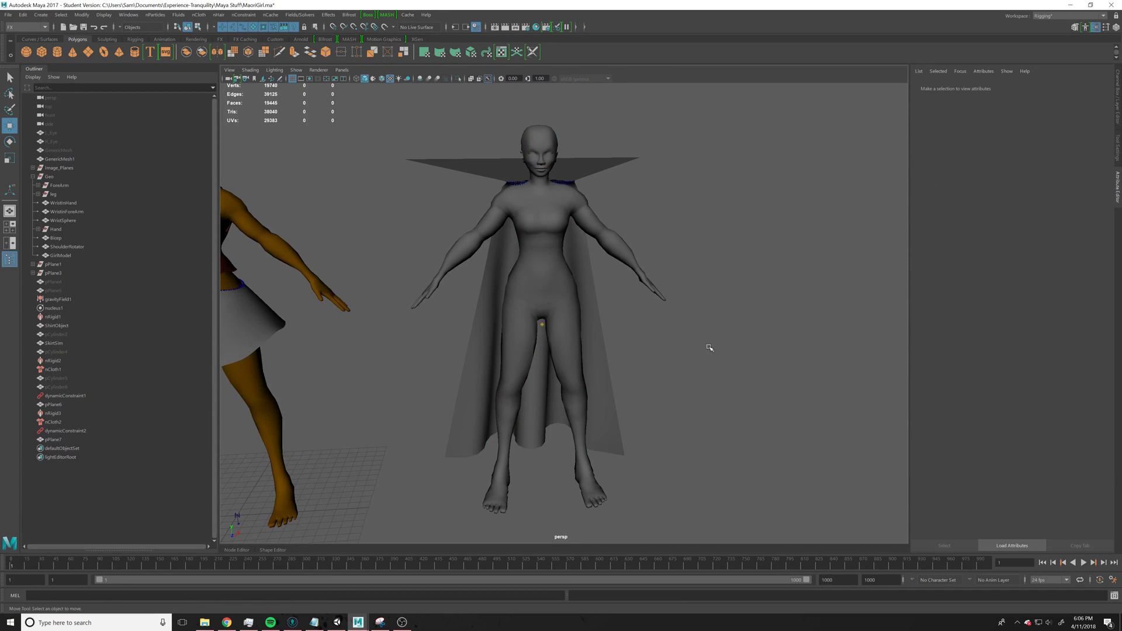
Delete dynamicConstraint2, which ties the original cape plane to the body.
{"action": "left_click_drag", "start_coordinate": [701, 345], "coordinate": [614, 359], "text": "alt"}
{"action": "middle_click_drag", "start_coordinate": [613, 358], "coordinate": [581, 358], "text": "alt"}
{"action": "left_click_drag", "start_coordinate": [580, 358], "coordinate": [569, 238], "text": "alt"}
{"action": "left_click", "coordinate": [568, 238]}
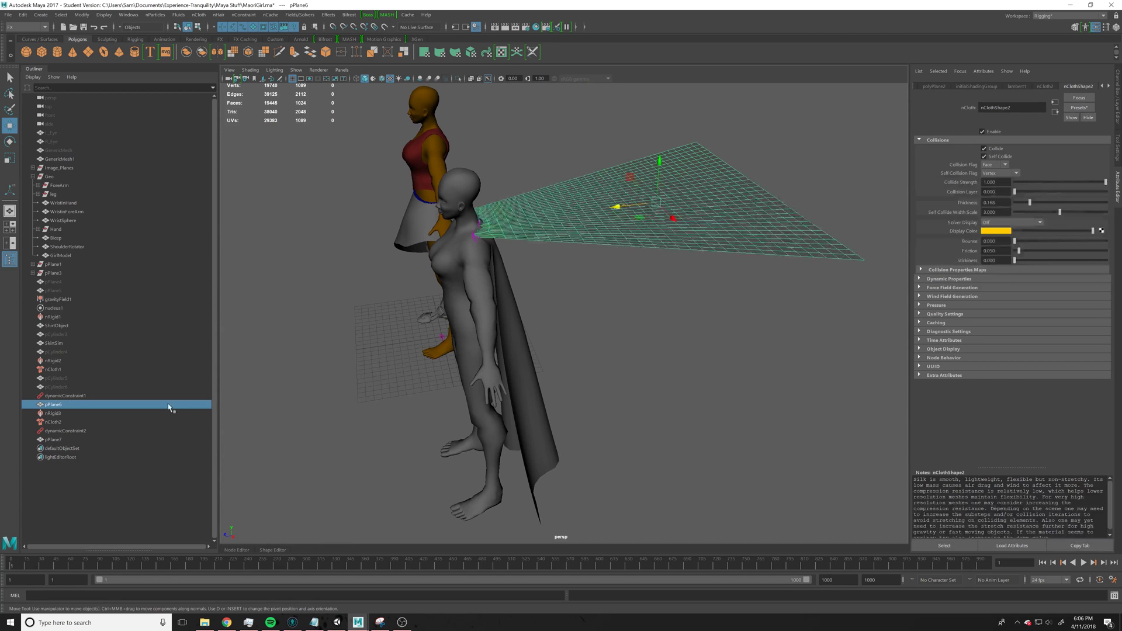
{"action": "left_click", "coordinate": [68, 396]}
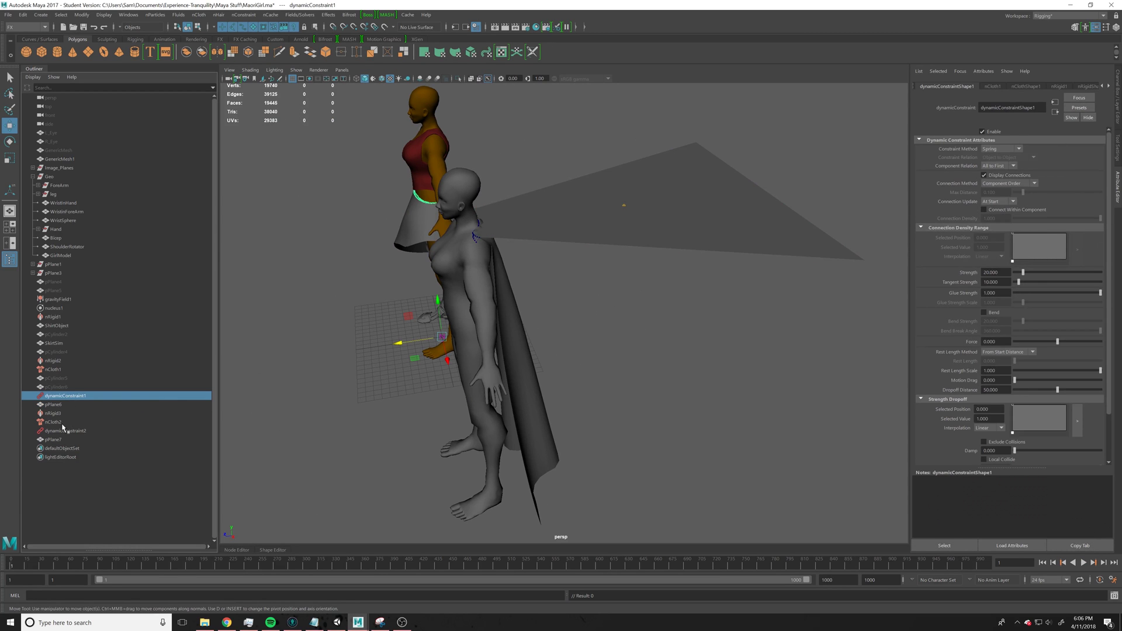
{"action": "left_click", "coordinate": [53, 422]}
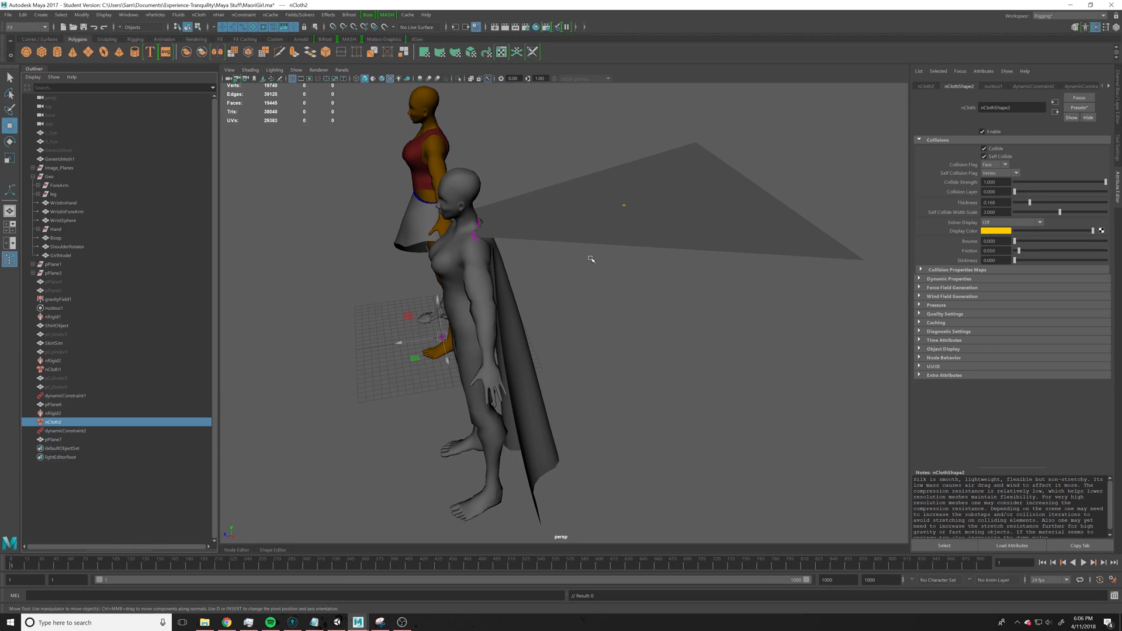
{"action": "left_click", "coordinate": [78, 431]}
{"action": "key", "text": "Delete"}
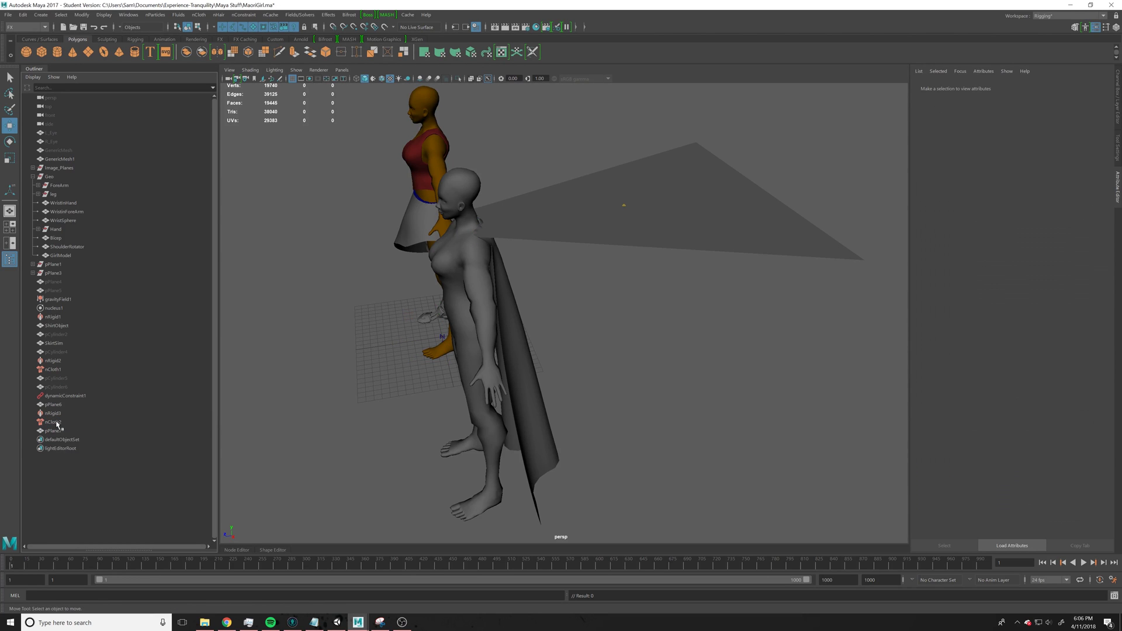
Delete the original flat nCloth plane, pPlane6, leaving the draped duplicate in place.
{"action": "left_click", "coordinate": [54, 422]}
{"action": "left_click", "coordinate": [674, 205]}
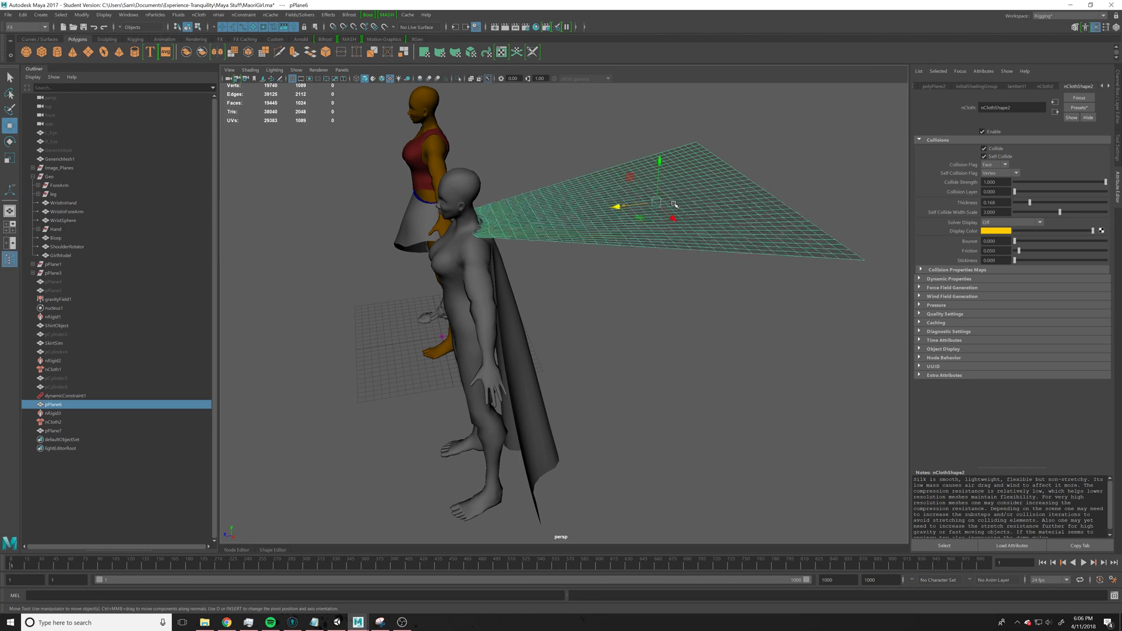
{"action": "key", "text": "Delete"}
Switch to the Modeling menu set and smooth the duplicated cape mesh.
{"action": "left_click_drag", "start_coordinate": [602, 359], "coordinate": [563, 370], "text": "alt"}
{"action": "left_click", "coordinate": [565, 368]}
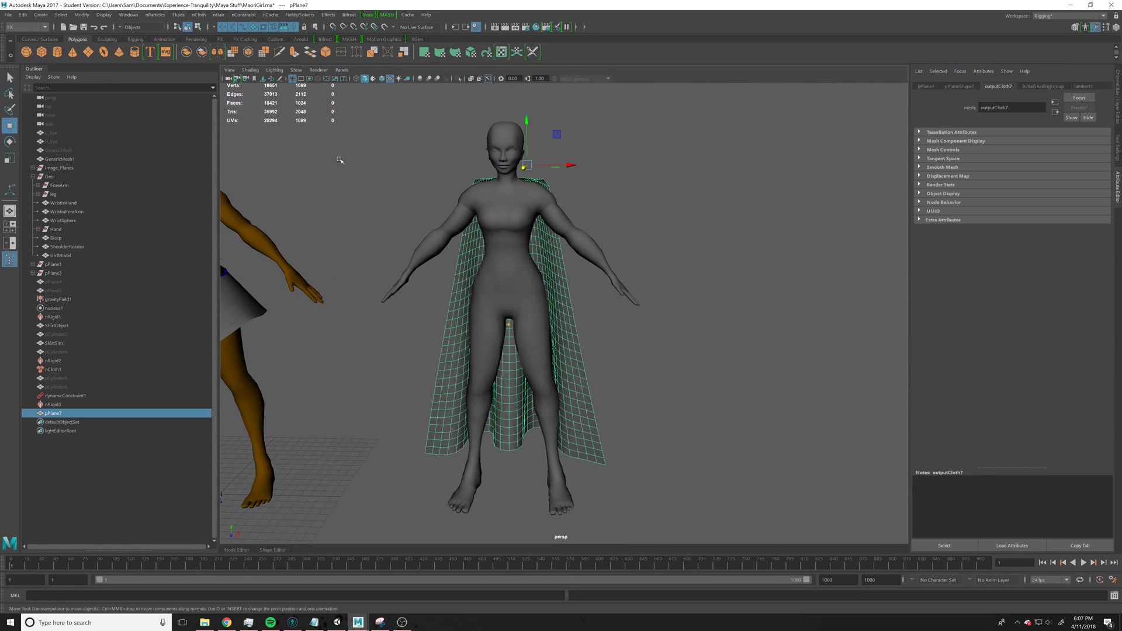
{"action": "left_click", "coordinate": [26, 27]}
{"action": "left_click", "coordinate": [23, 35]}
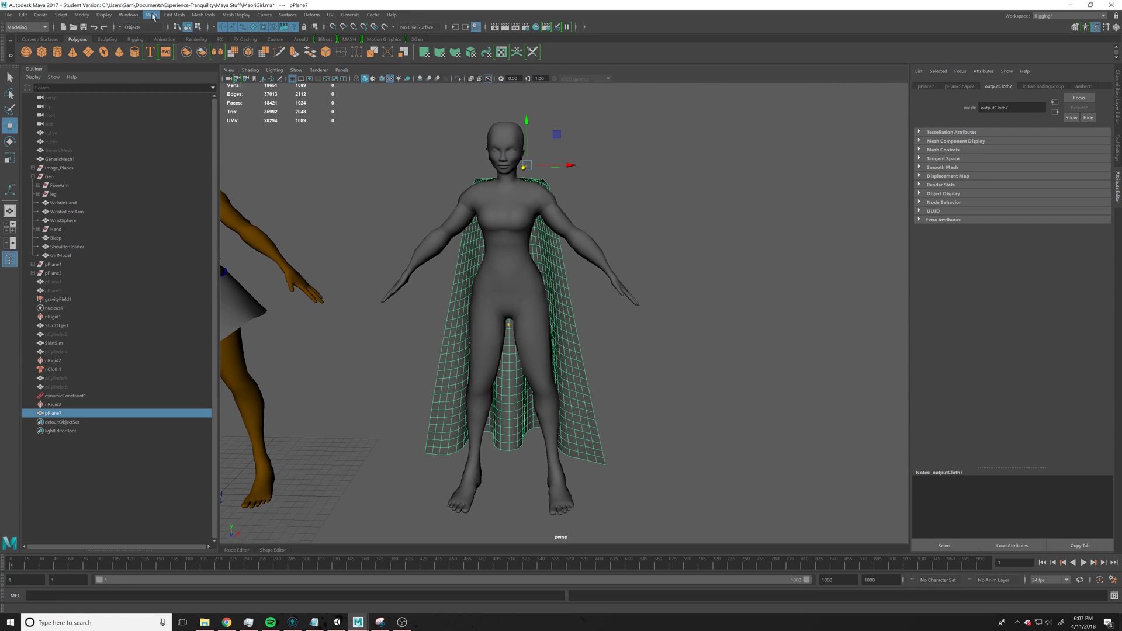
{"action": "left_click", "coordinate": [152, 15]}
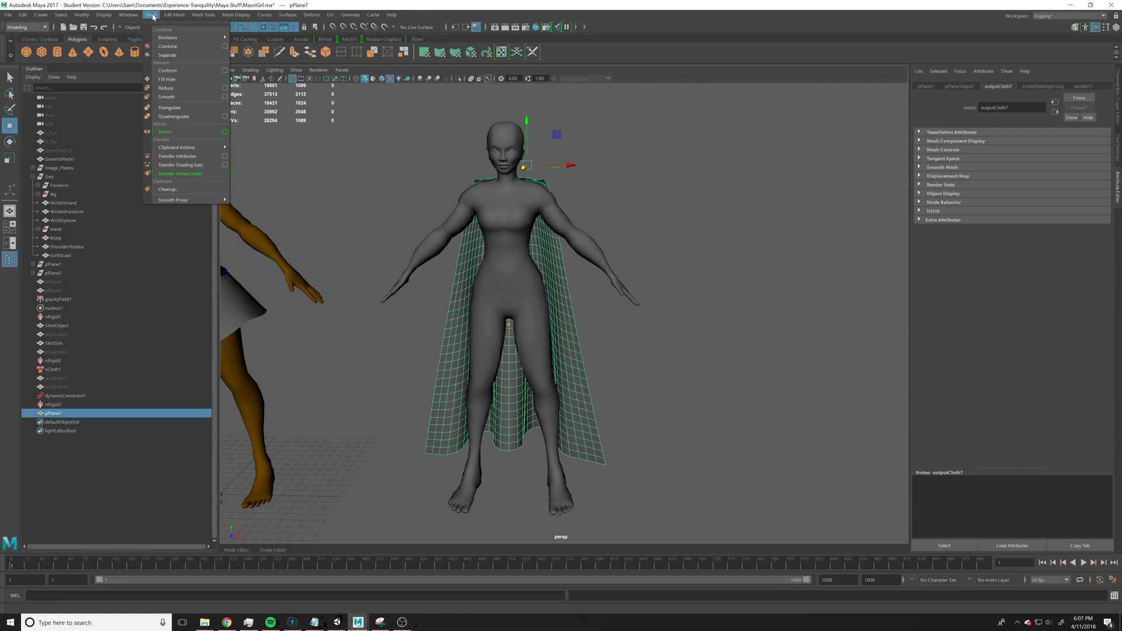
{"action": "left_click", "coordinate": [175, 96]}
{"action": "left_click_drag", "start_coordinate": [634, 245], "coordinate": [546, 254], "text": "alt"}
{"action": "left_click", "coordinate": [734, 222]}
Play the skirt's cloth simulation on the other figure and stop it with the skirt draped.
{"action": "left_click_drag", "start_coordinate": [724, 215], "coordinate": [624, 328], "text": "alt"}
{"action": "middle_click_drag", "start_coordinate": [623, 328], "coordinate": [625, 266], "text": "alt"}
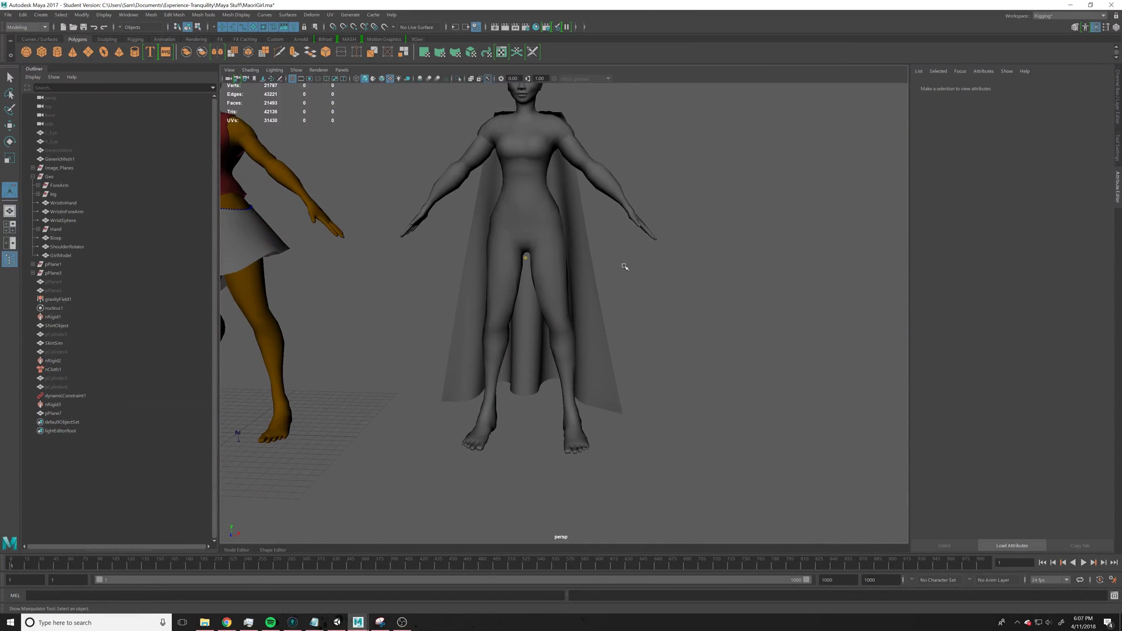
{"action": "left_click_drag", "start_coordinate": [624, 267], "coordinate": [507, 366], "text": "alt"}
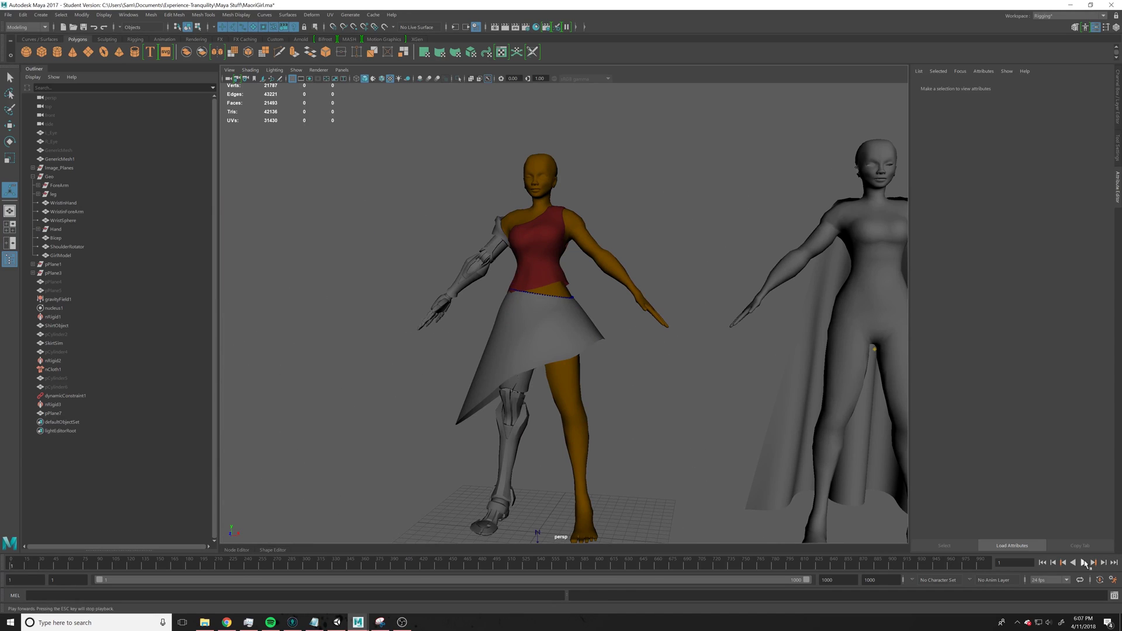
{"action": "left_click", "coordinate": [1084, 563]}
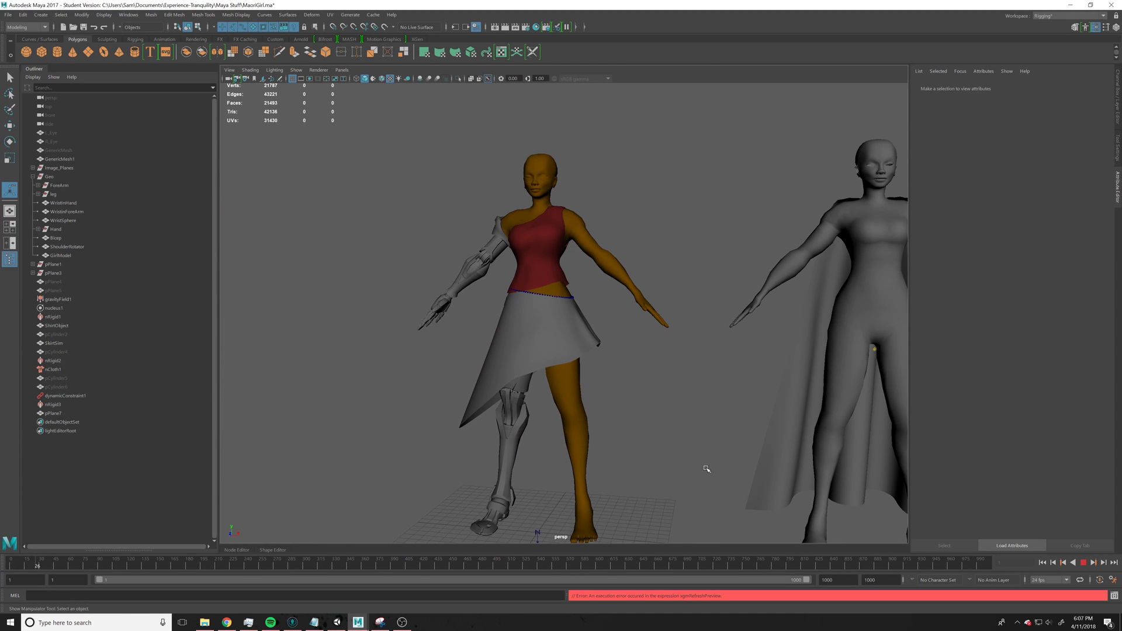
{"action": "left_click", "coordinate": [1084, 563]}
{"action": "left_click_drag", "start_coordinate": [839, 393], "coordinate": [642, 337], "text": "alt"}
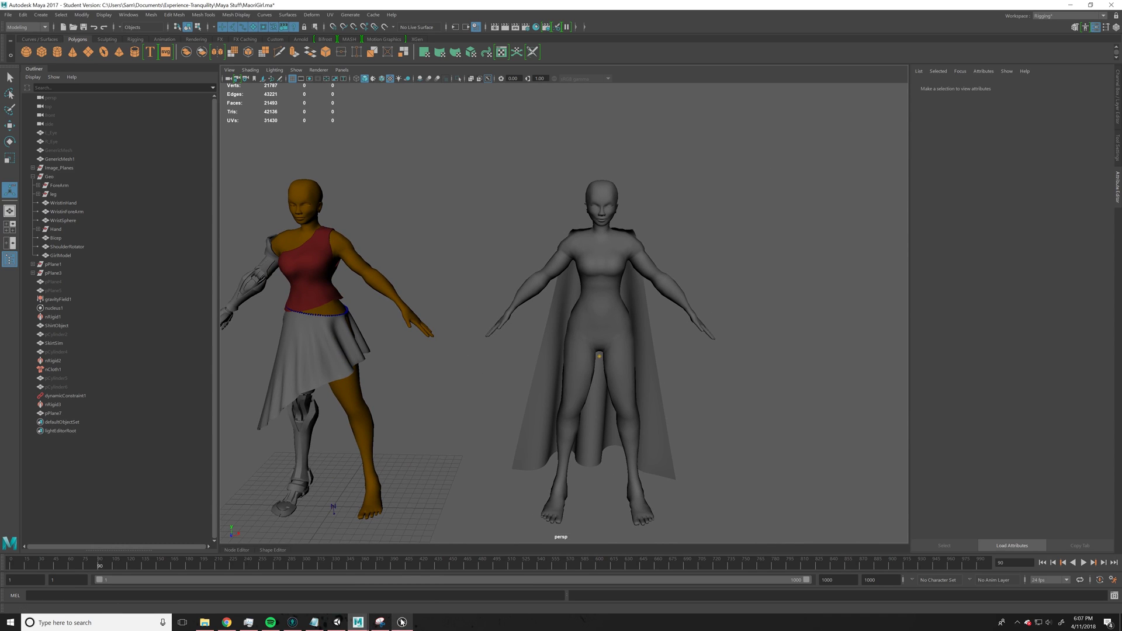